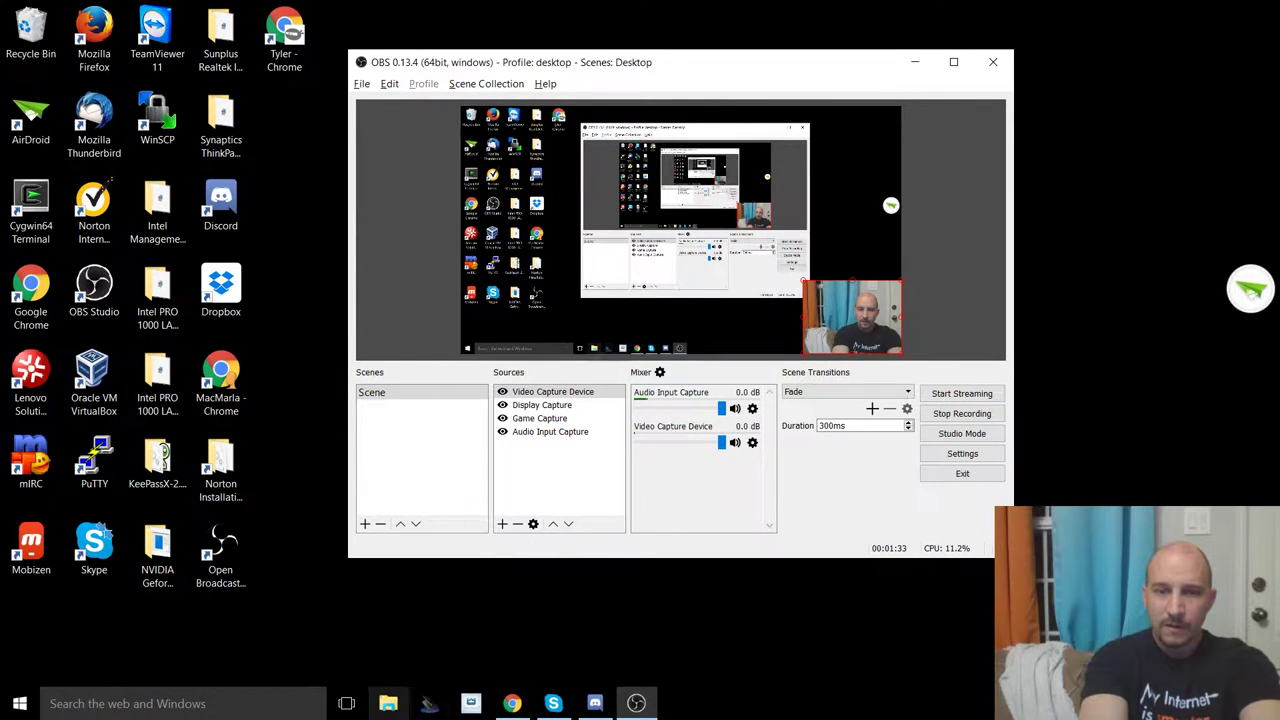
{"action": "left_click", "coordinate": [512, 703]}
{"action": "key", "text": "ctrl+l"}
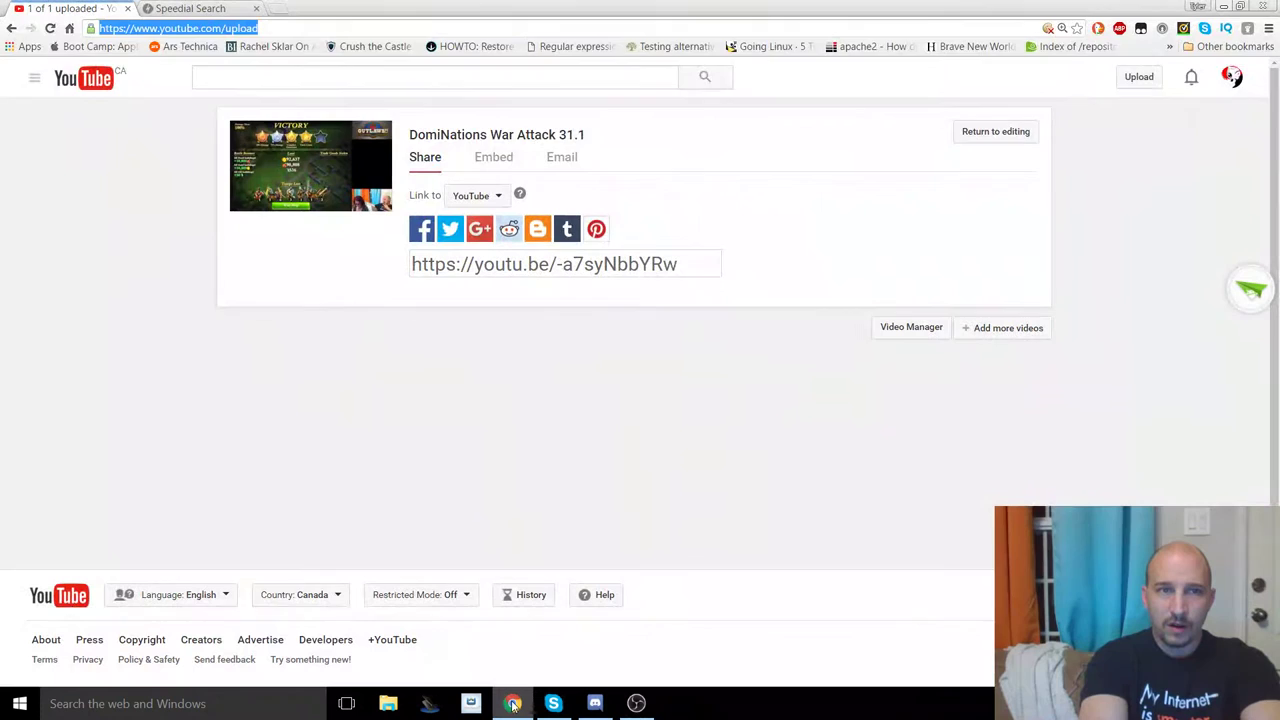
{"action": "type", "text": "airserver"}
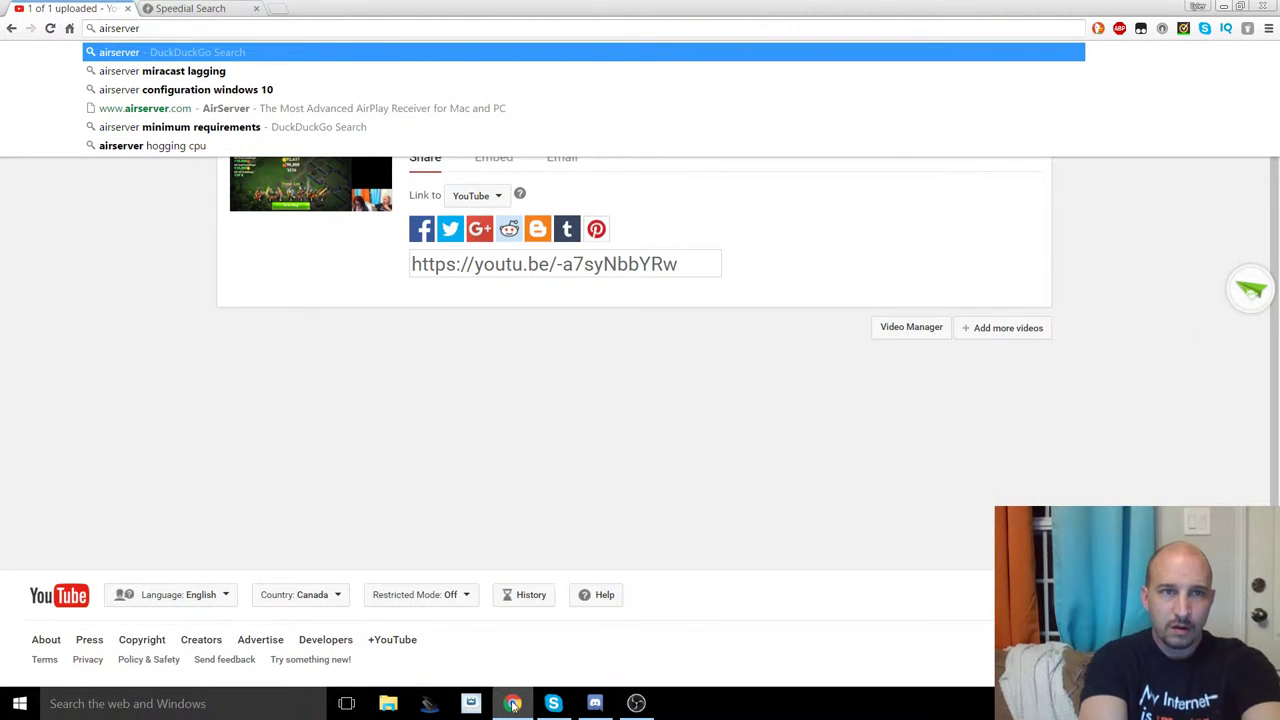
{"action": "key", "text": "ctrl+a"}
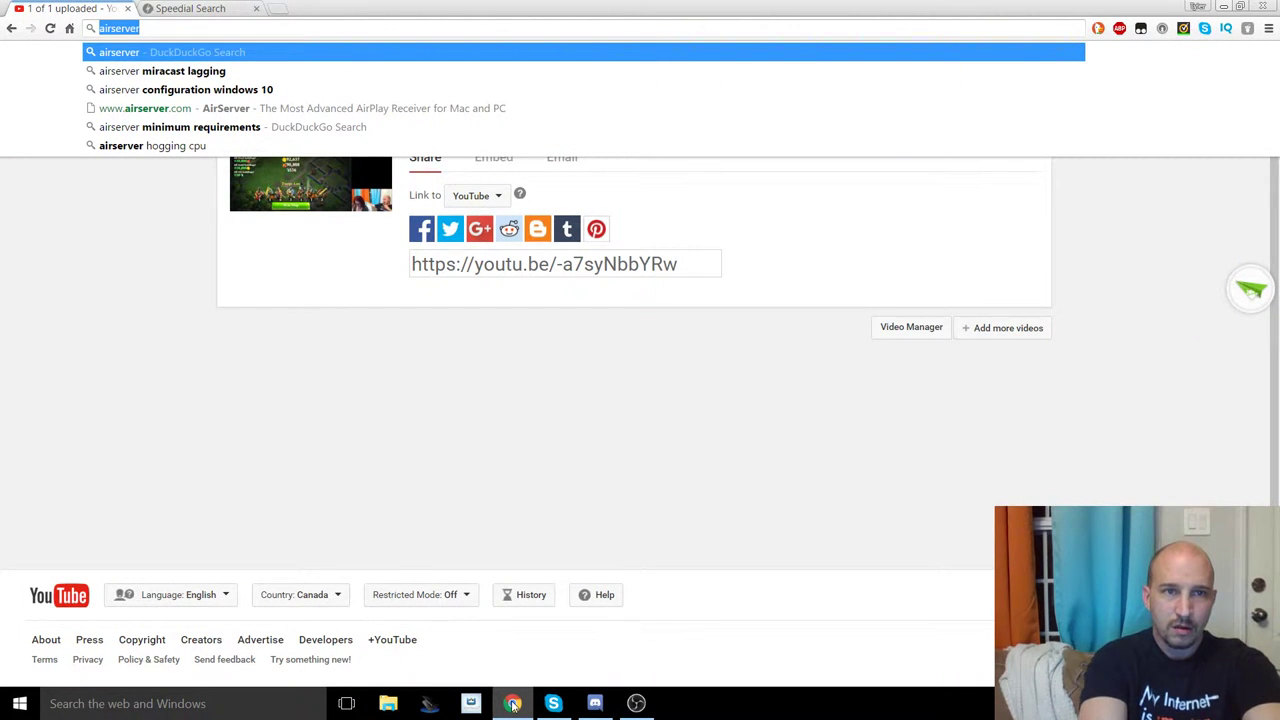
{"action": "key", "text": "Down"}
{"action": "key", "text": "Down"}
{"action": "key", "text": "Down"}
{"action": "key", "text": "Return"}
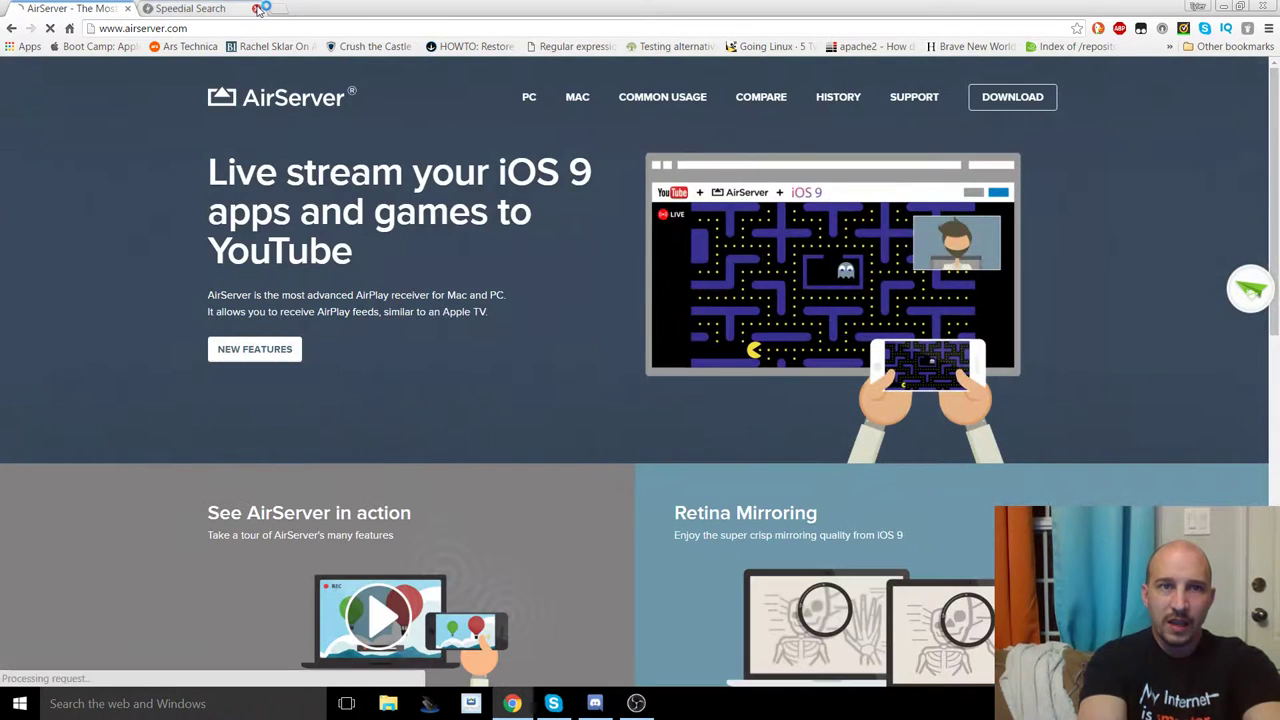
{"action": "left_click", "coordinate": [258, 8]}
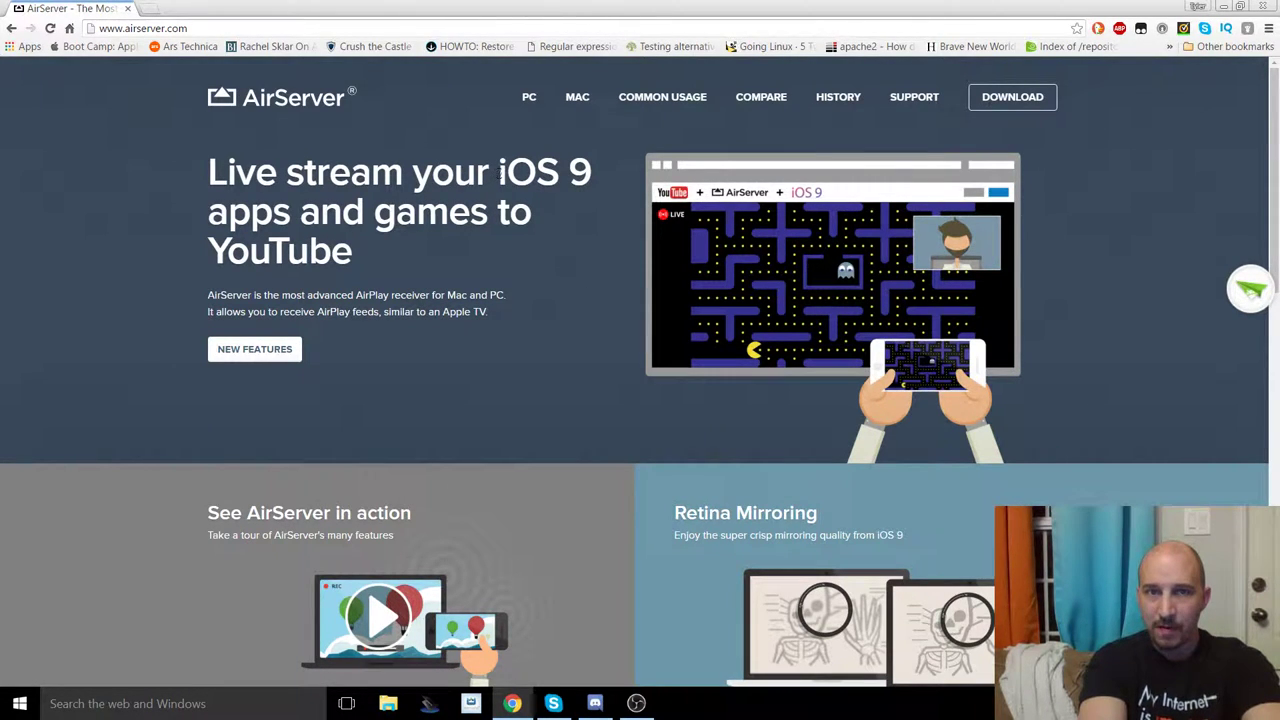
- Highlight the word 'iOS' in the AirServer page headline
{"action": "left_click_drag", "start_coordinate": [500, 172], "coordinate": [558, 172]}
{"action": "left_click", "coordinate": [550, 174]}
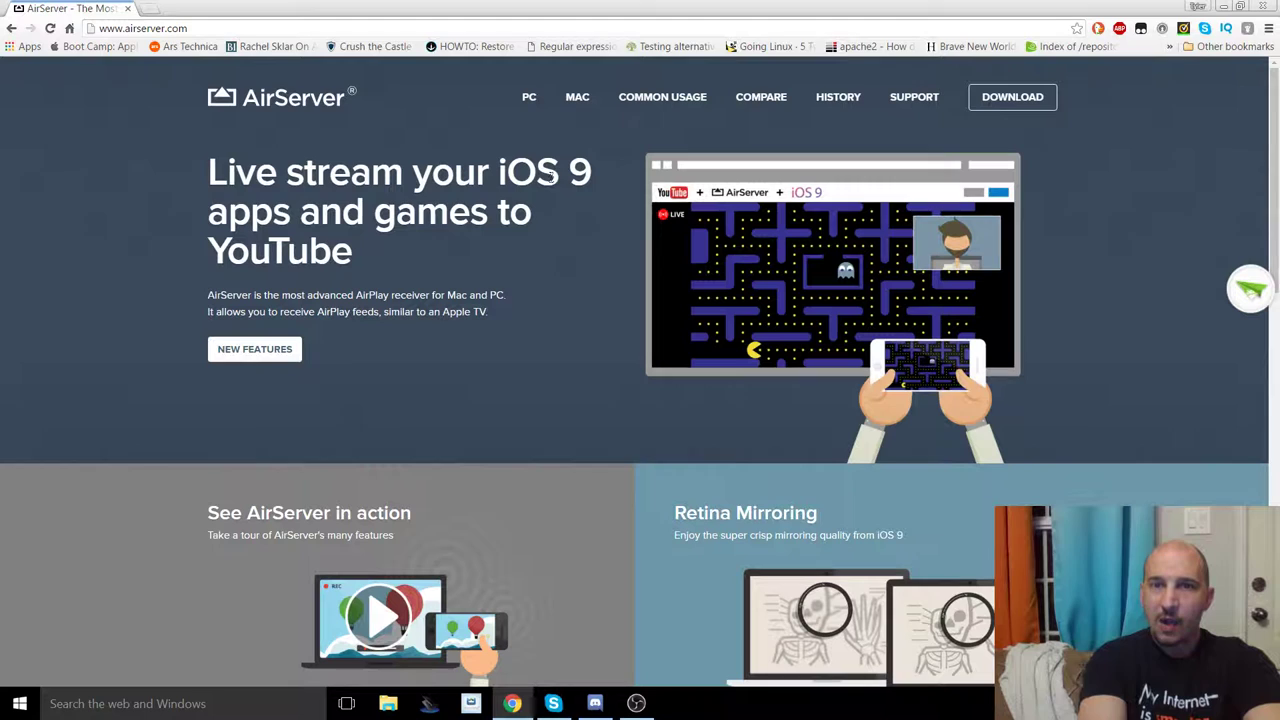
{"action": "double_click", "coordinate": [522, 175]}
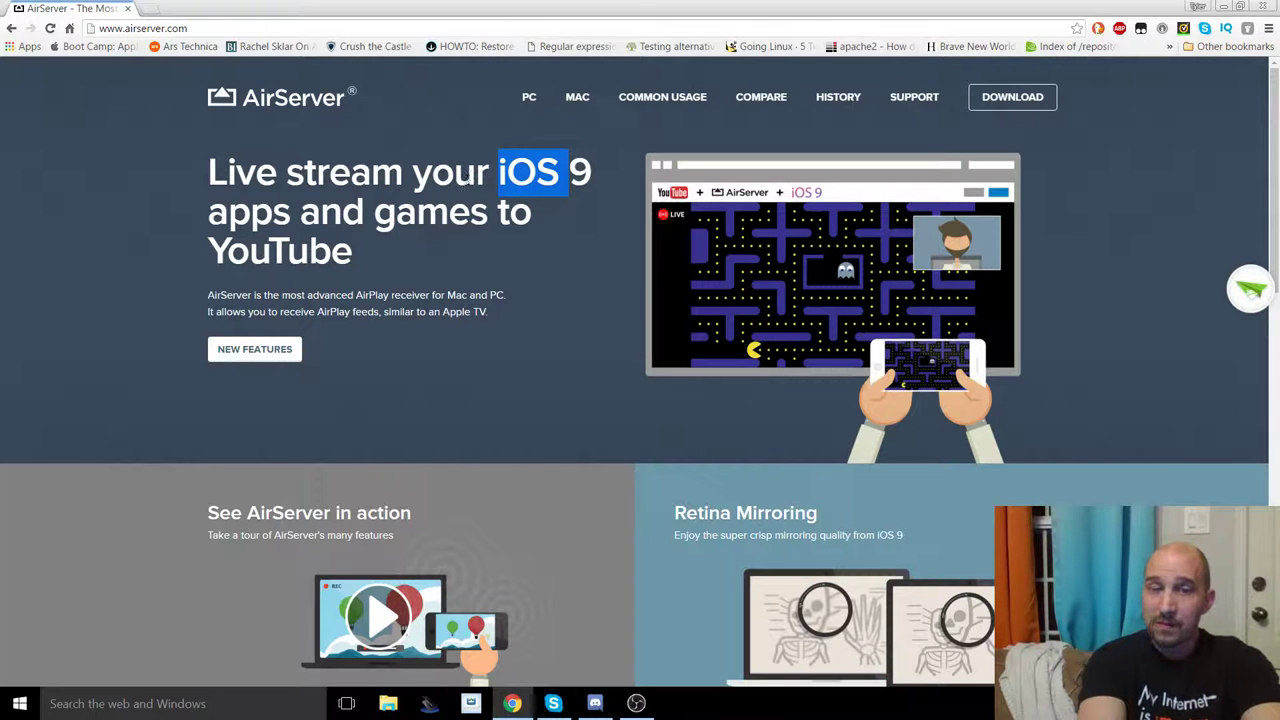
- Clear the highlight from the AirServer page headline
{"action": "left_click", "coordinate": [468, 179]}
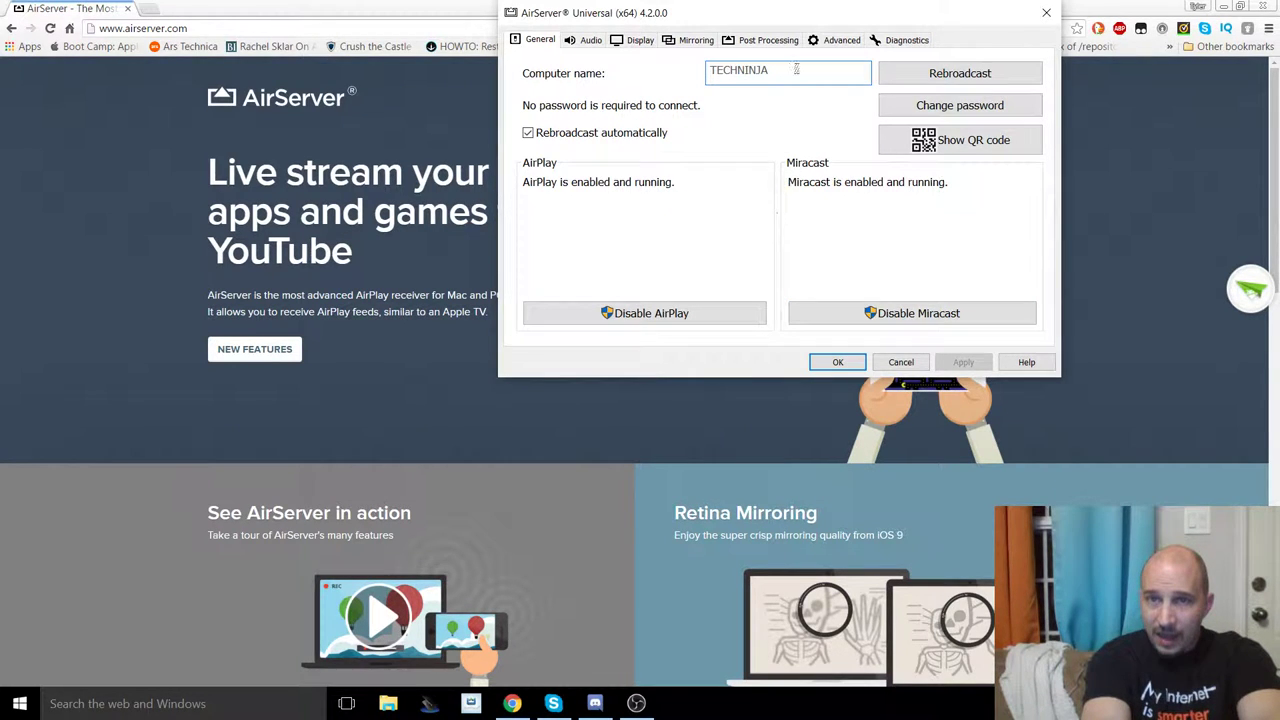
- Move the AirServer settings window down and rebroadcast AirPlay and Miracast
{"action": "left_click_drag", "start_coordinate": [795, 15], "coordinate": [627, 135]}
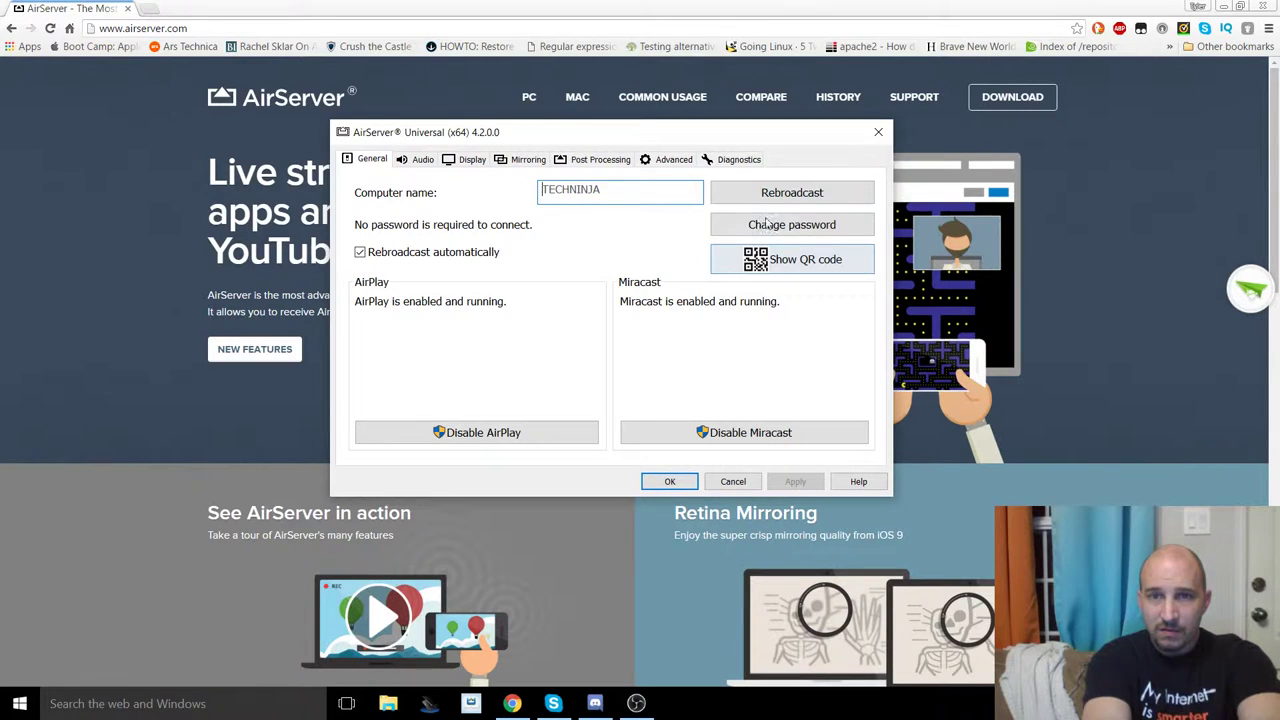
{"action": "left_click", "coordinate": [786, 193]}
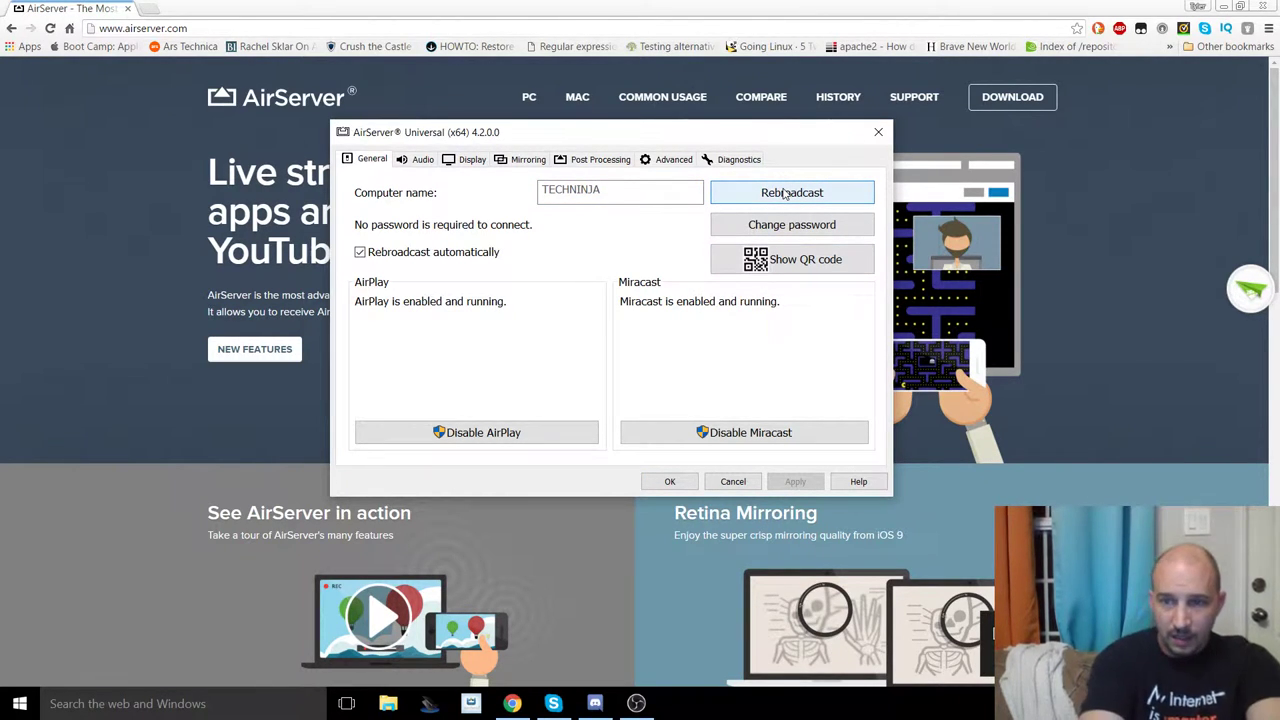
{"action": "left_click", "coordinate": [787, 195]}
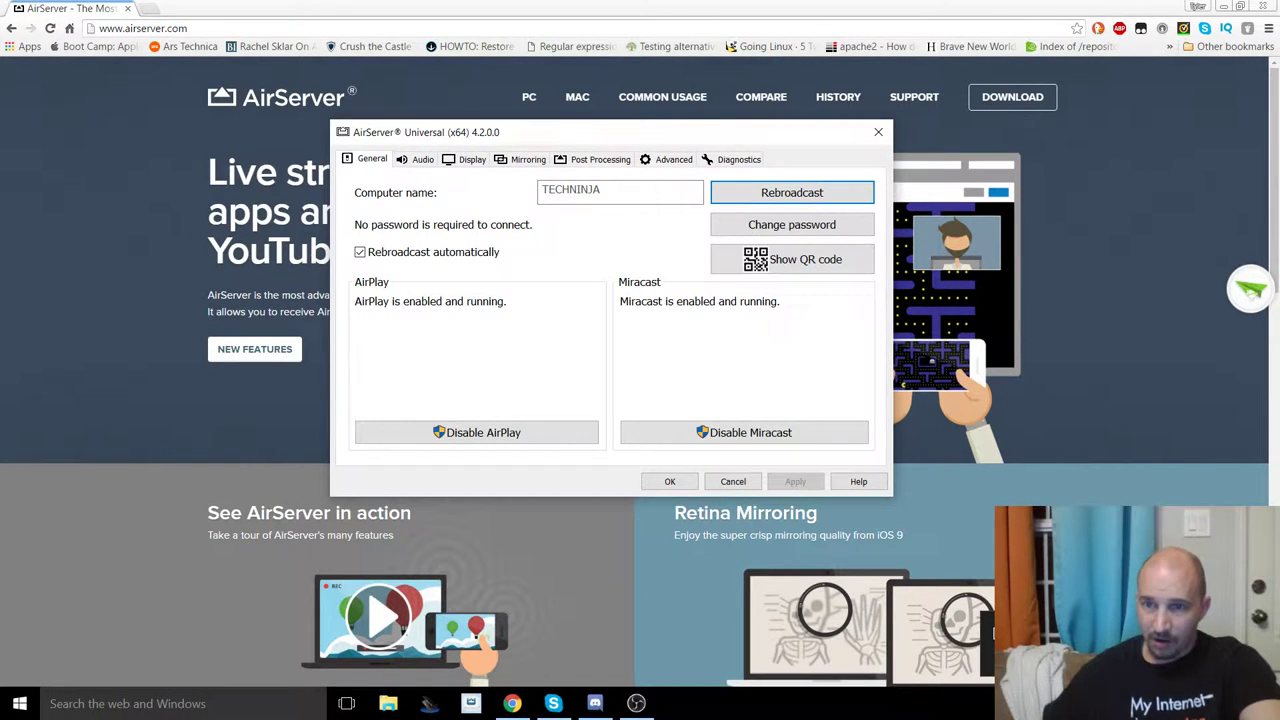
- Check the Wi-Fi connection in the Windows network list, then close it
{"action": "left_click", "coordinate": [993, 632]}
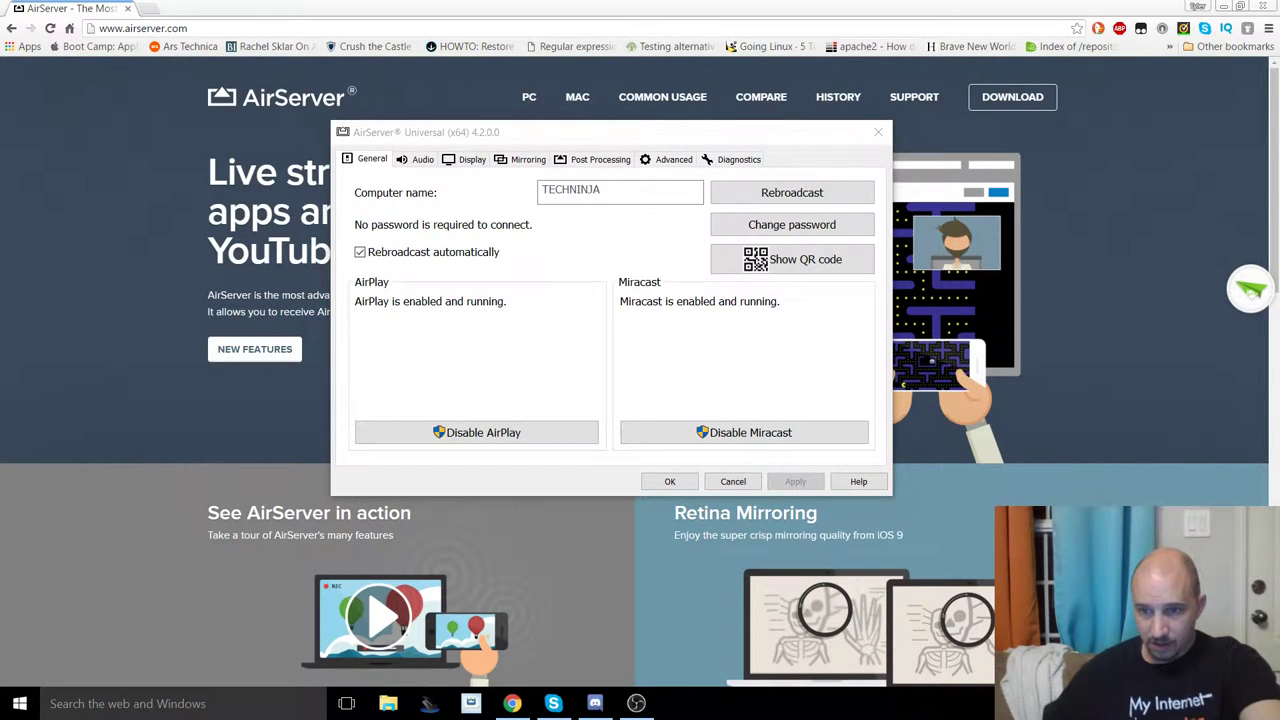
{"action": "left_click", "coordinate": [1168, 703]}
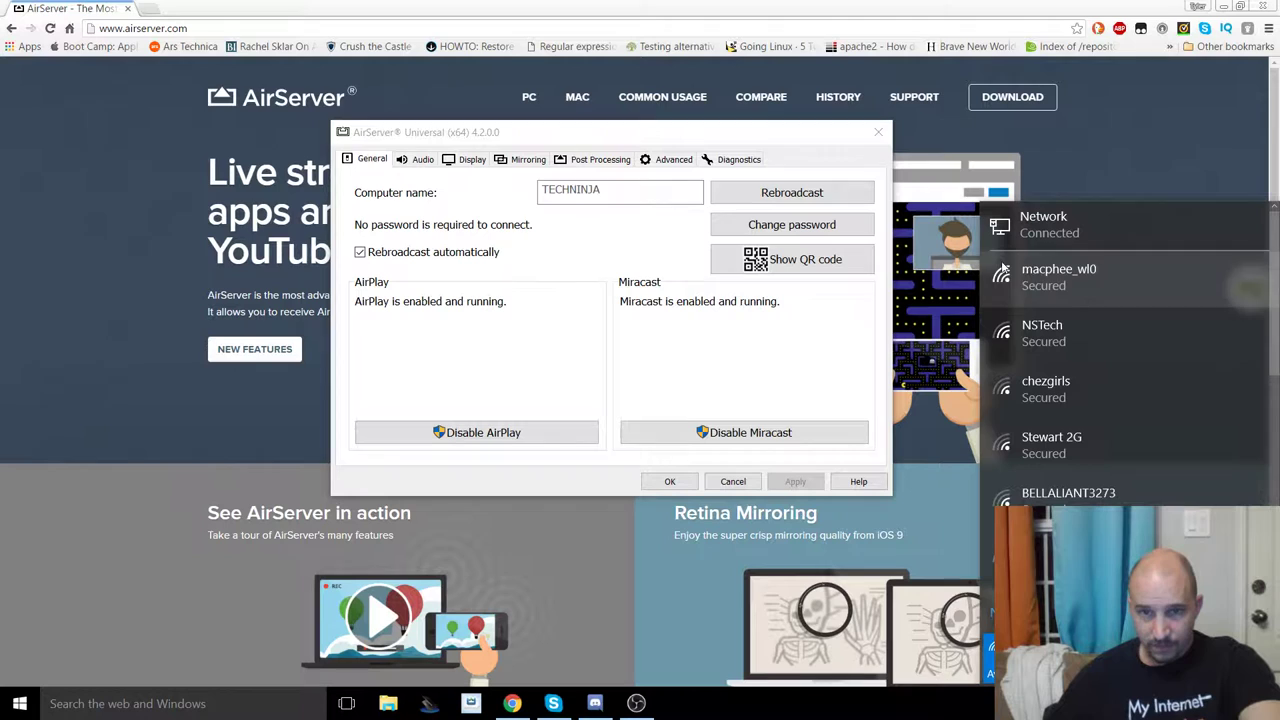
{"action": "left_click", "coordinate": [672, 331]}
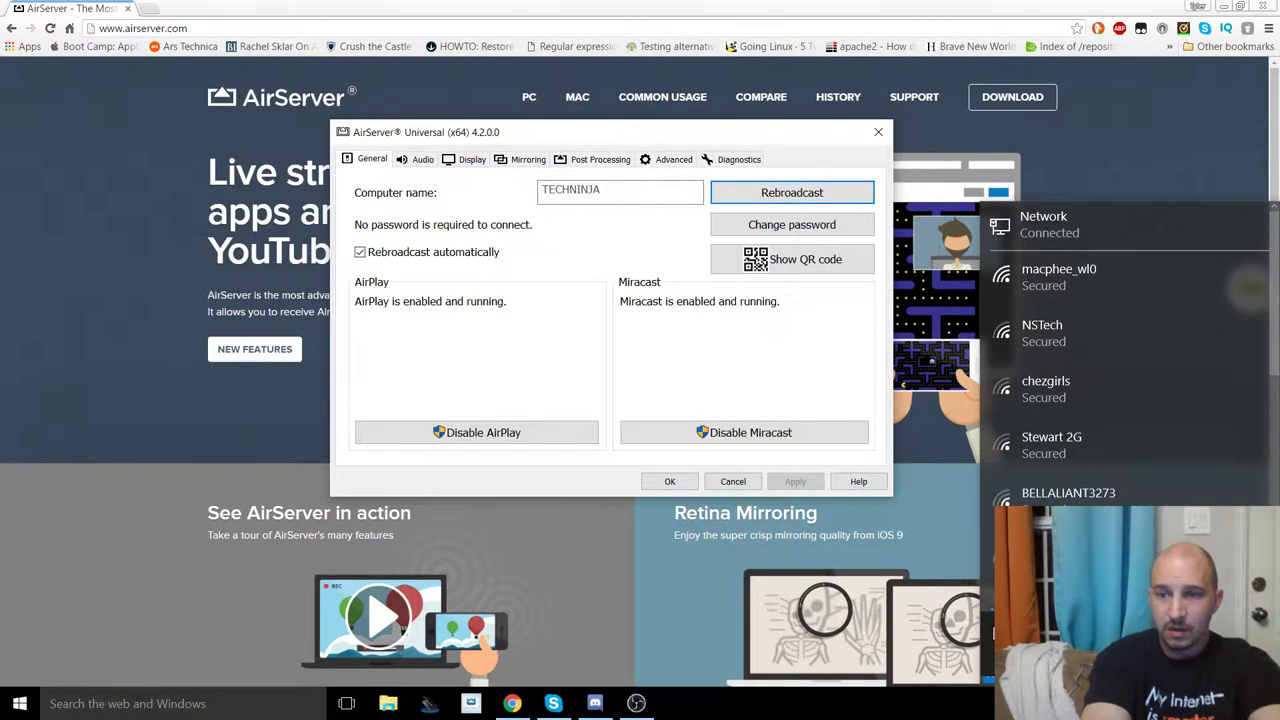
{"action": "key", "text": "Escape"}
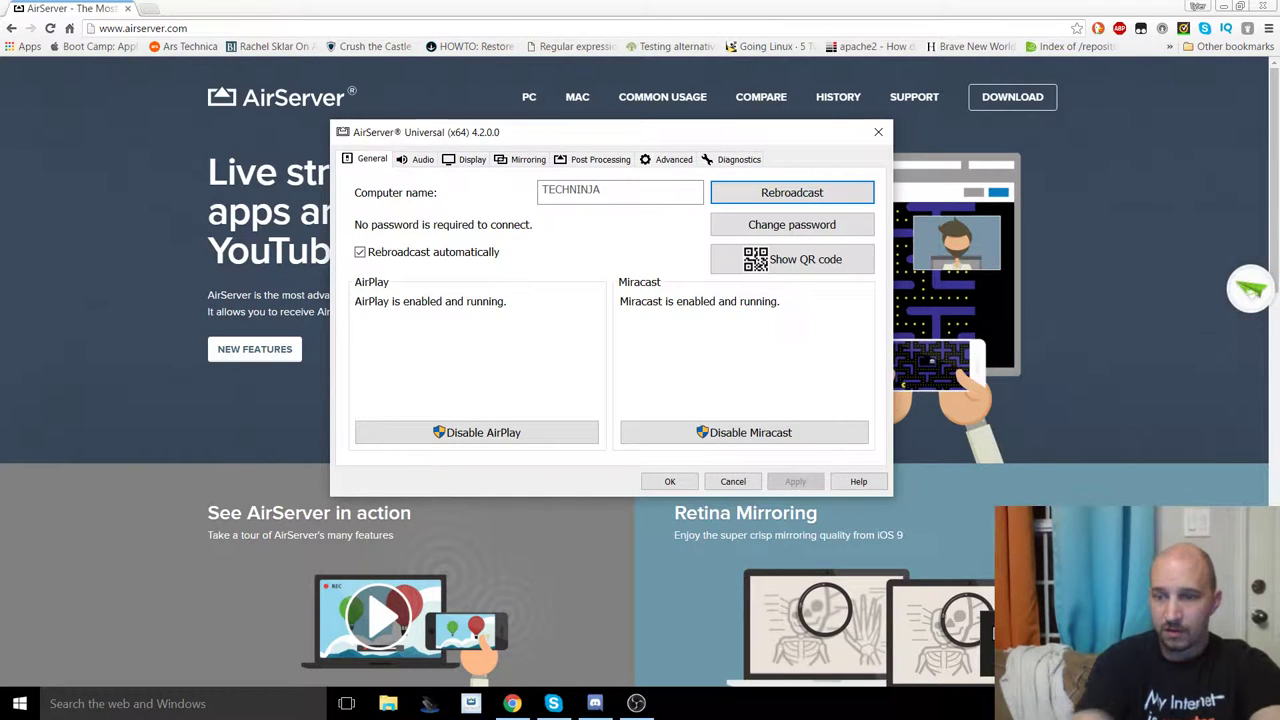
- Dismiss AirServer's no-suitable-3D-graphics-device error and briefly check the Wi-Fi network list
{"action": "left_click", "coordinate": [683, 700]}
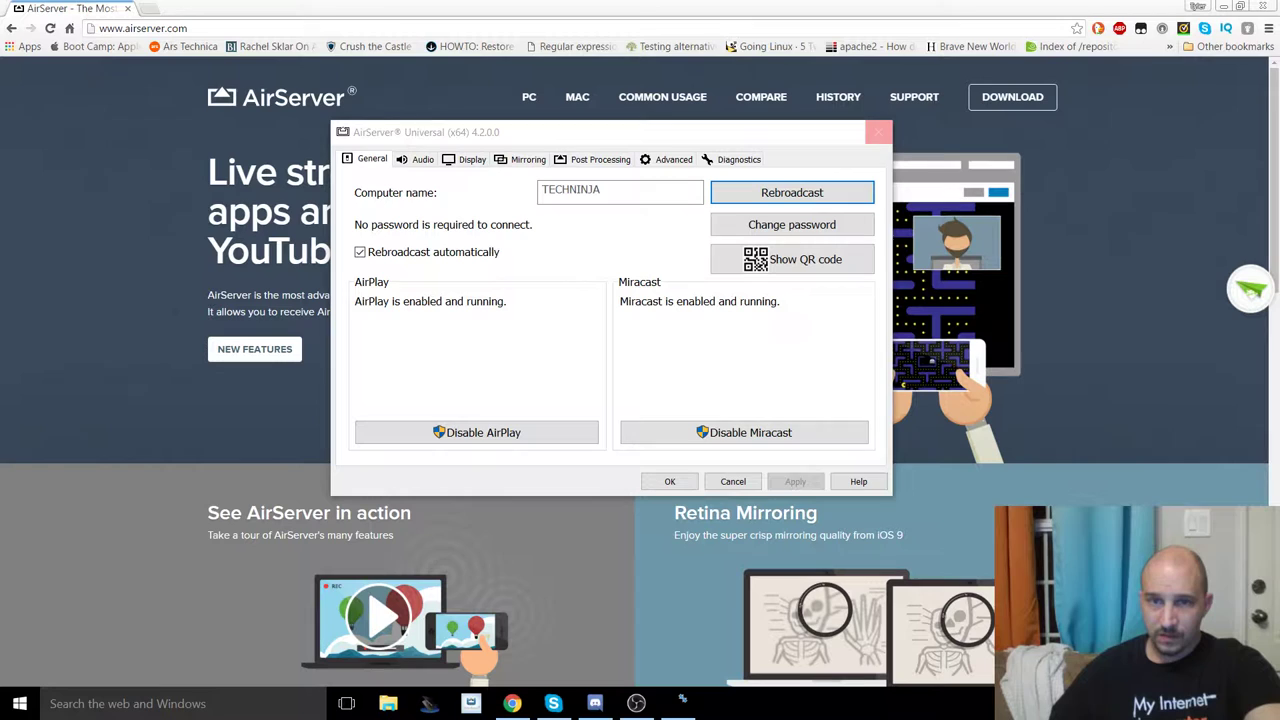
{"action": "mouse_move", "coordinate": [640, 703]}
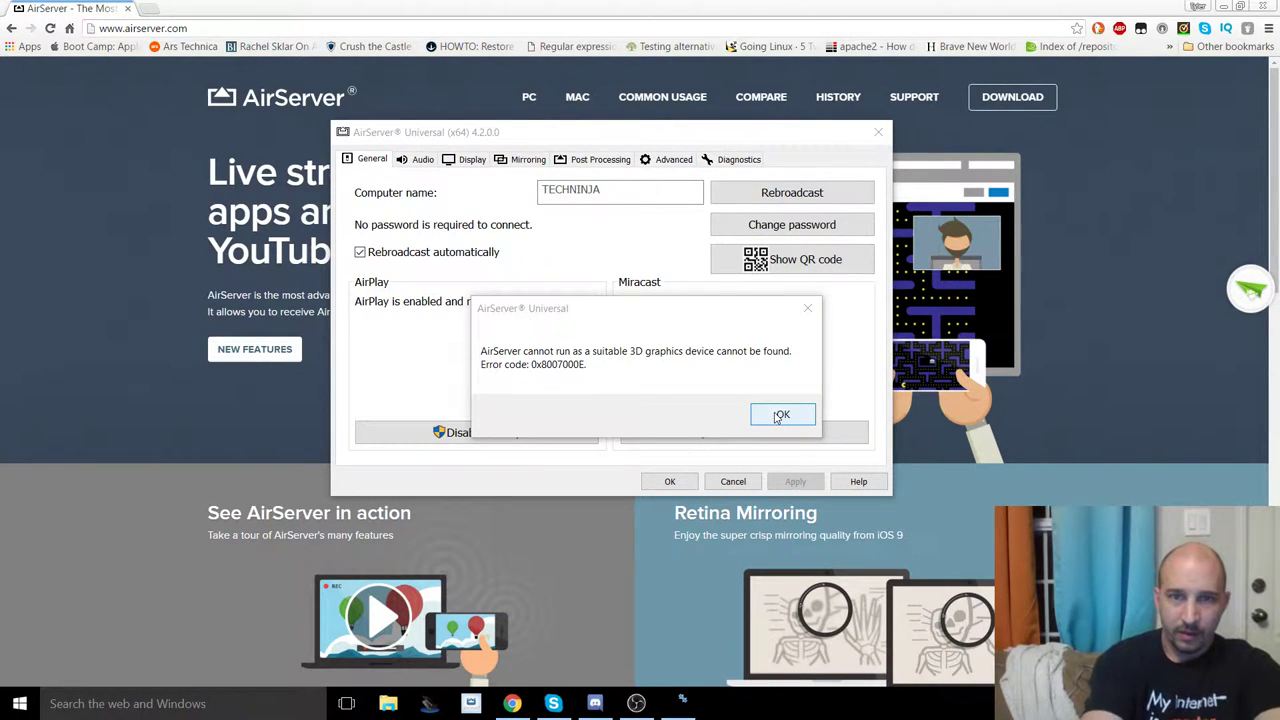
{"action": "left_click", "coordinate": [780, 416]}
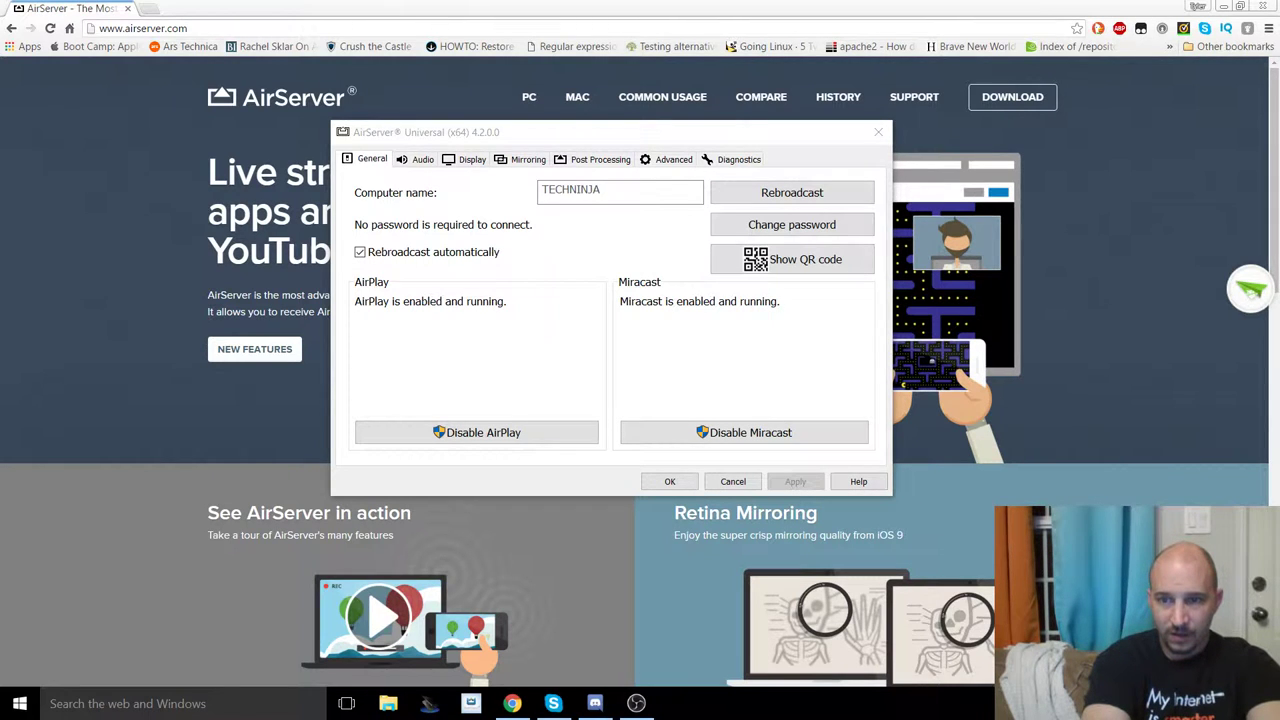
{"action": "left_click", "coordinate": [1140, 703]}
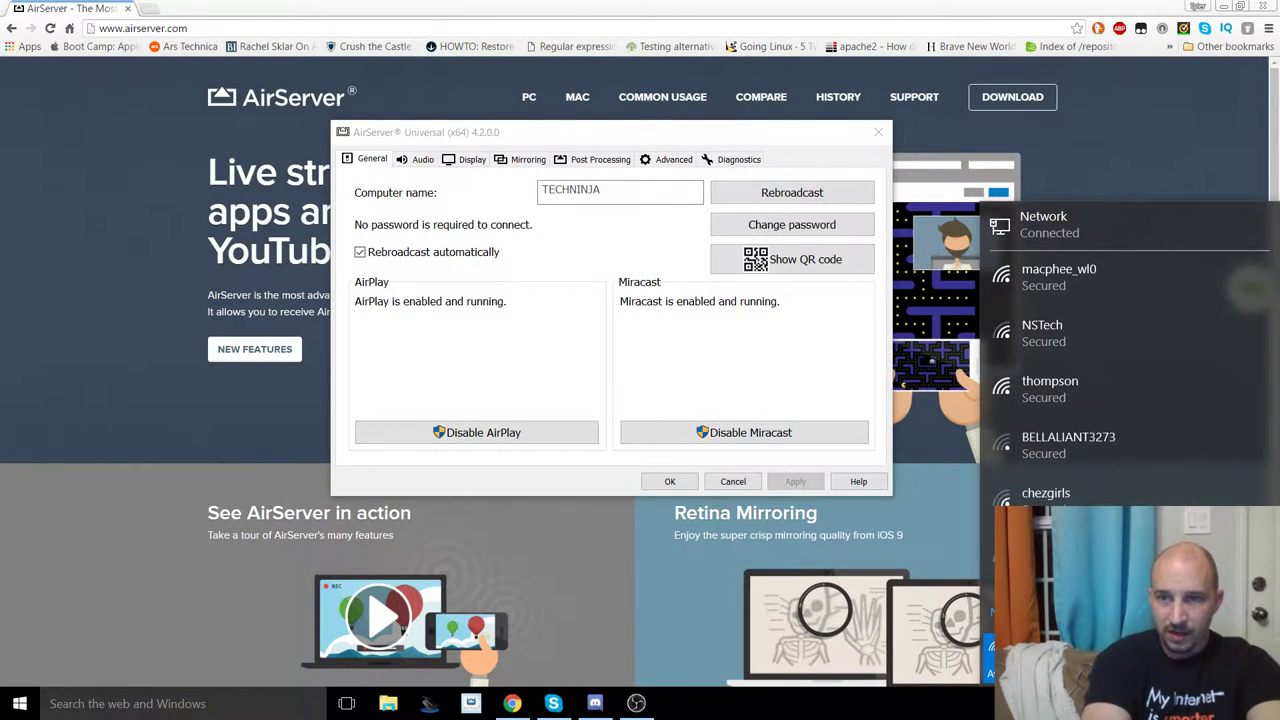
{"action": "key", "text": "Escape"}
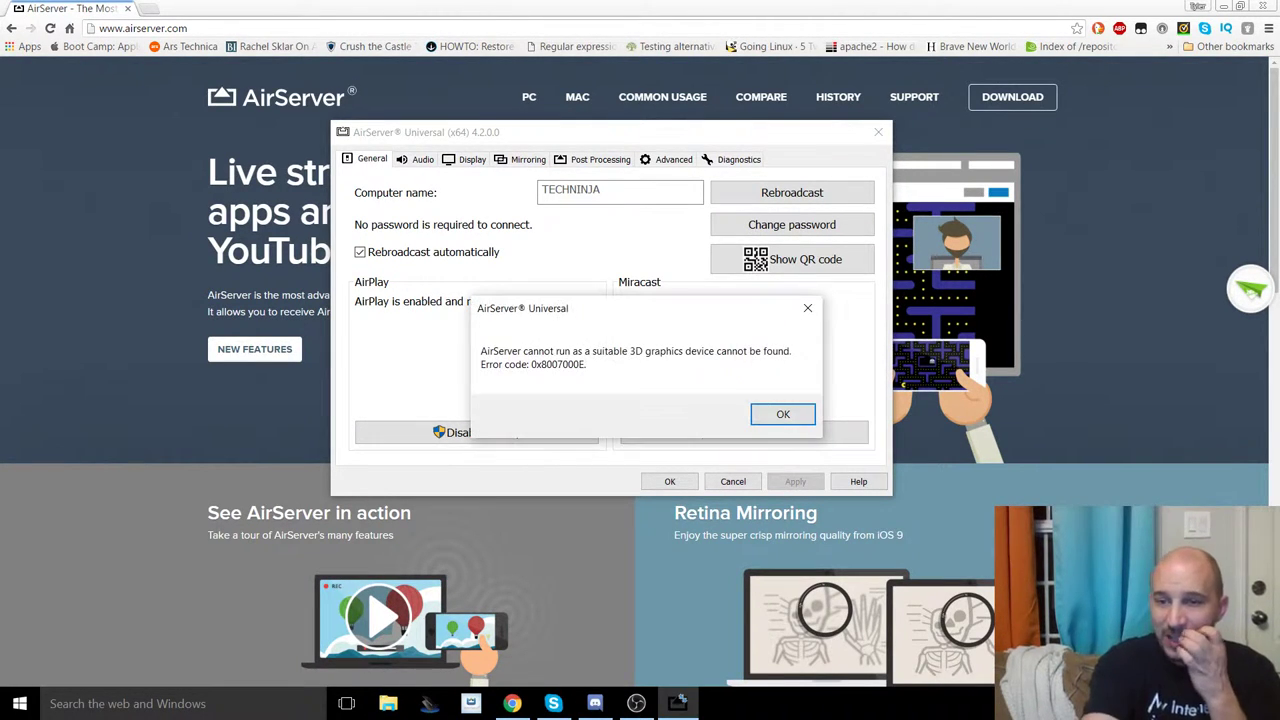
- Open NVIDIA Control Panel from the tray and dismiss the recurring AirServer 3D graphics errors
{"action": "right_click", "coordinate": [1105, 703]}
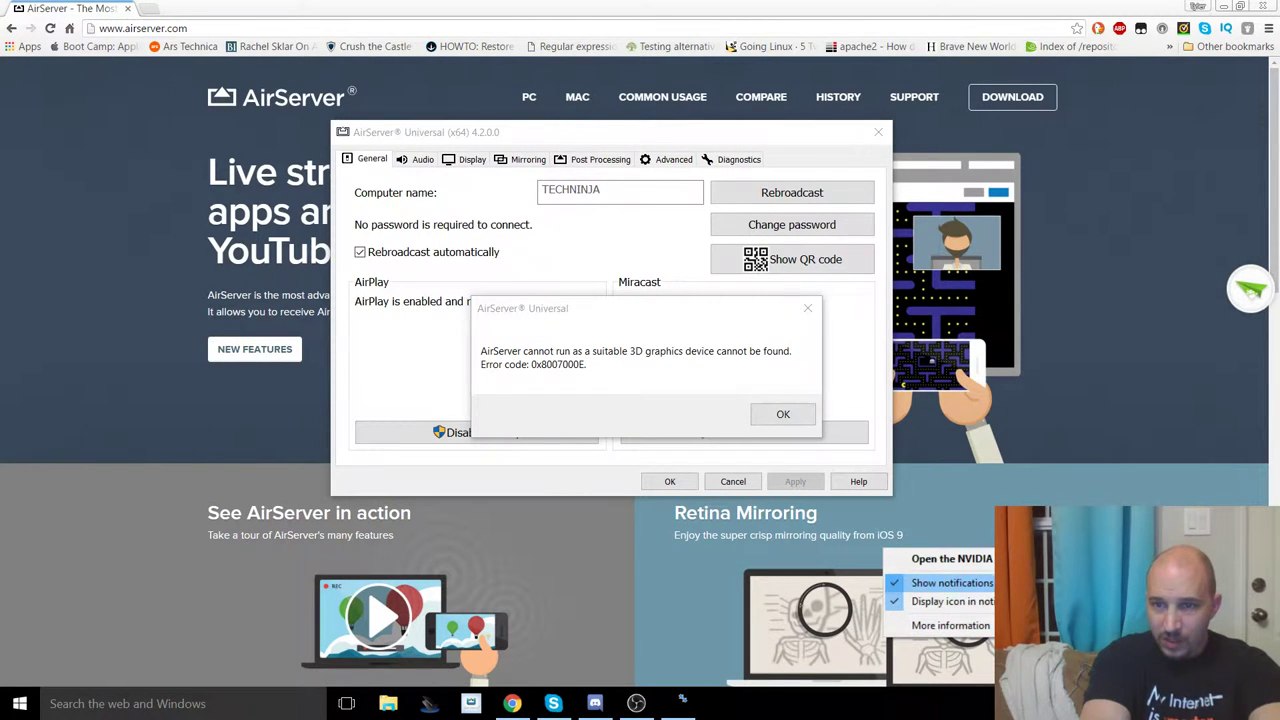
{"action": "left_click", "coordinate": [950, 559]}
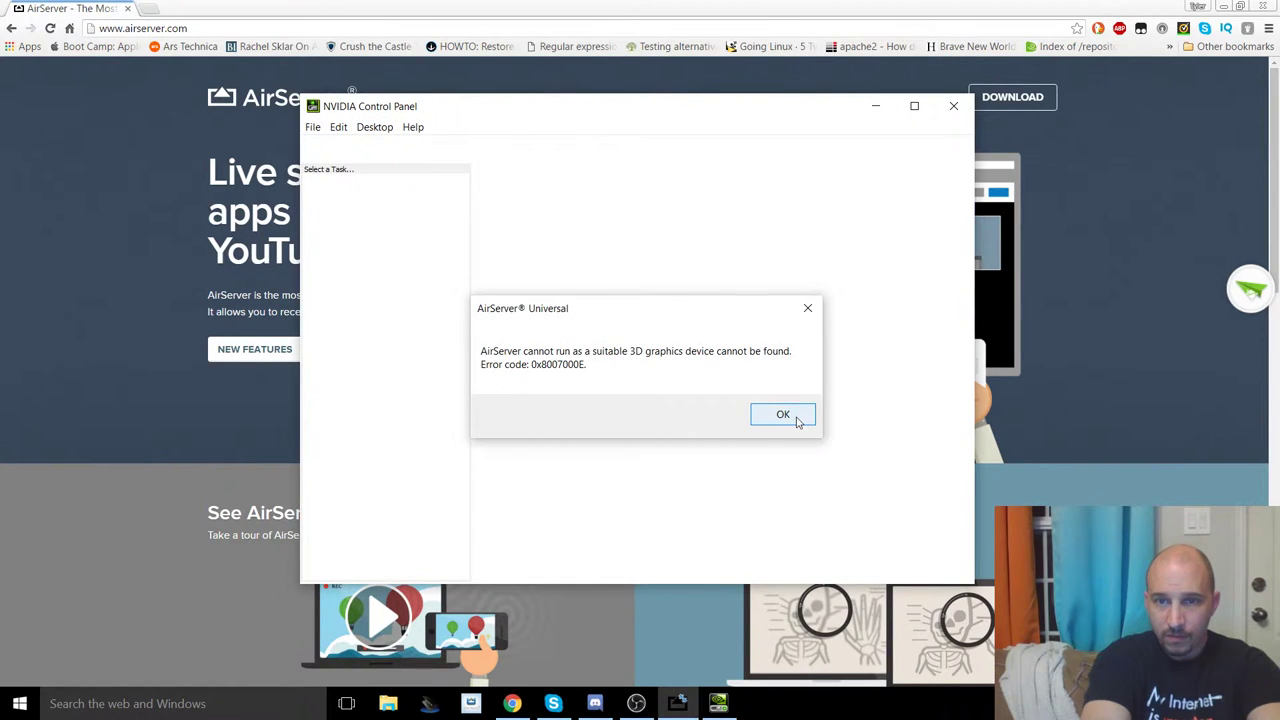
{"action": "left_click", "coordinate": [796, 422]}
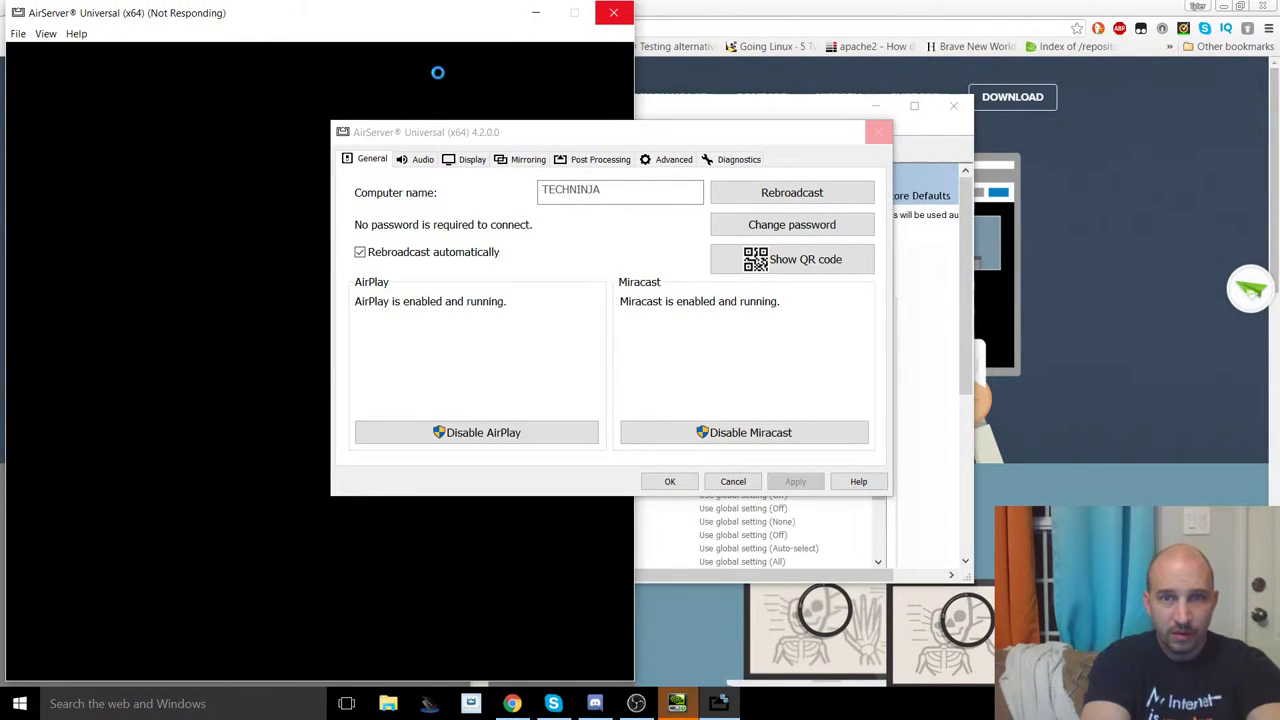
{"action": "left_click", "coordinate": [653, 136]}
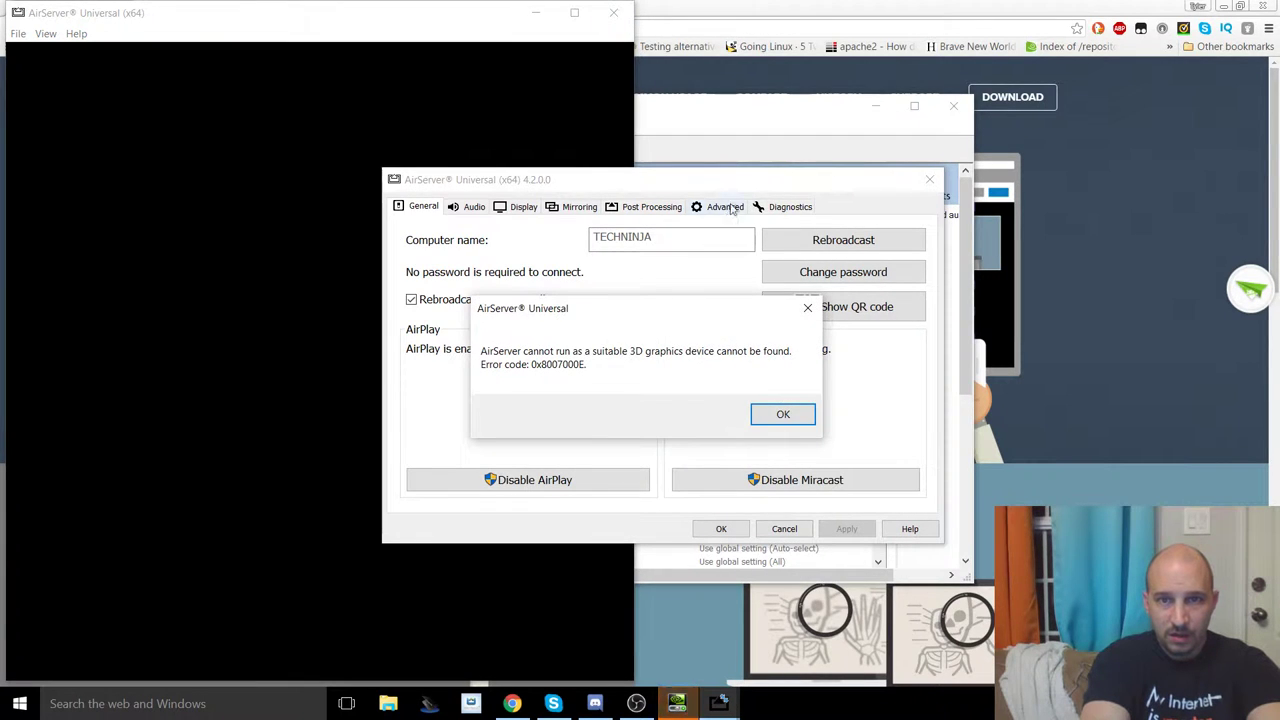
{"action": "left_click", "coordinate": [782, 413]}
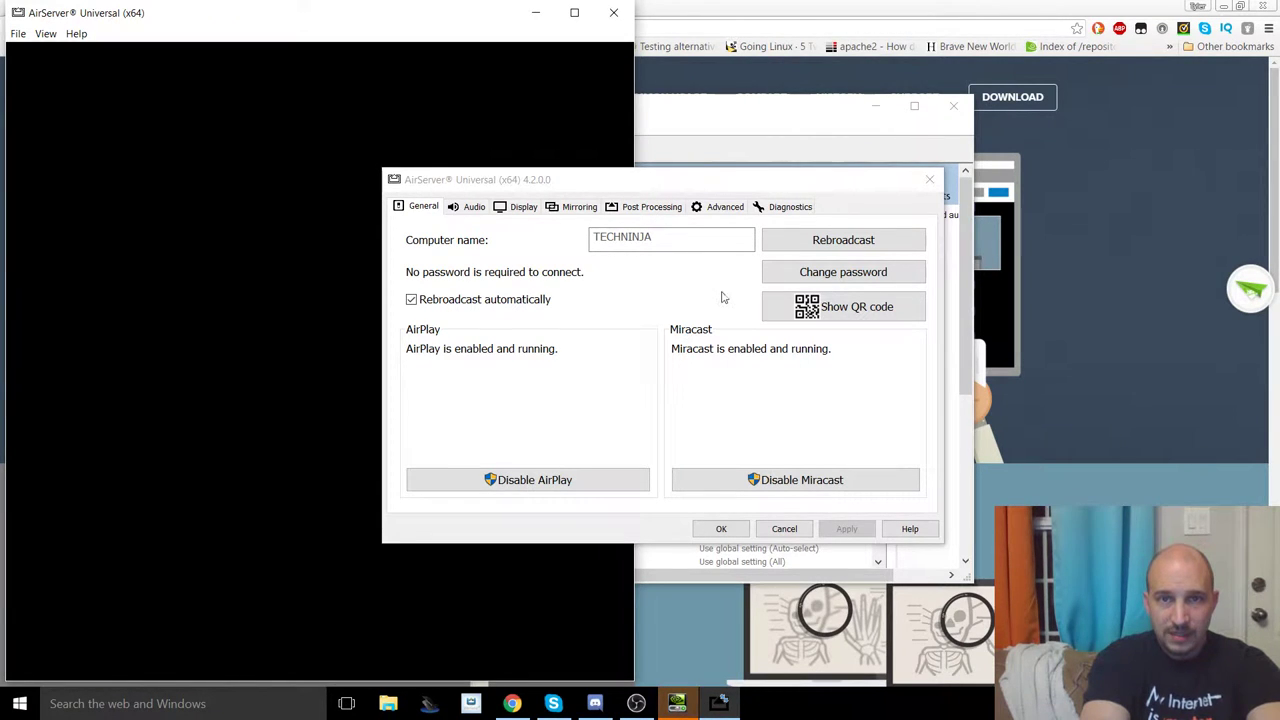
- Open Task Manager from the taskbar menu and view its Performance graphs
{"action": "right_click", "coordinate": [820, 698]}
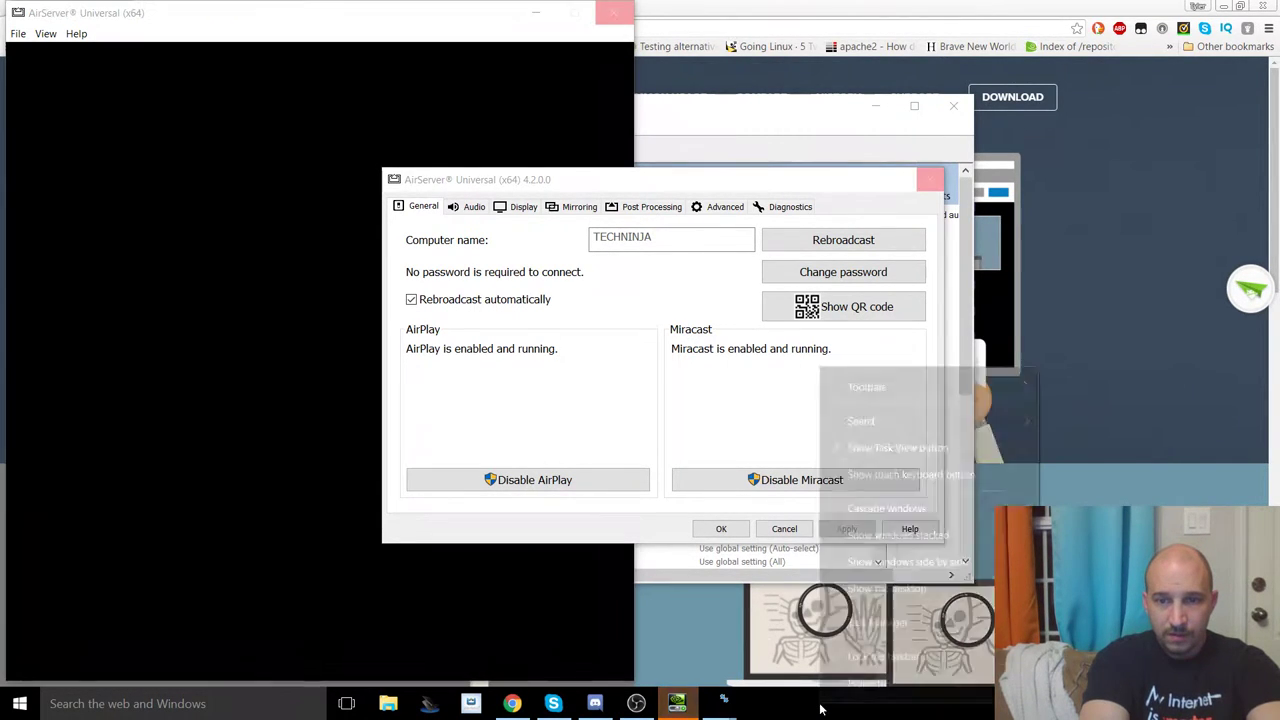
{"action": "left_click", "coordinate": [896, 623]}
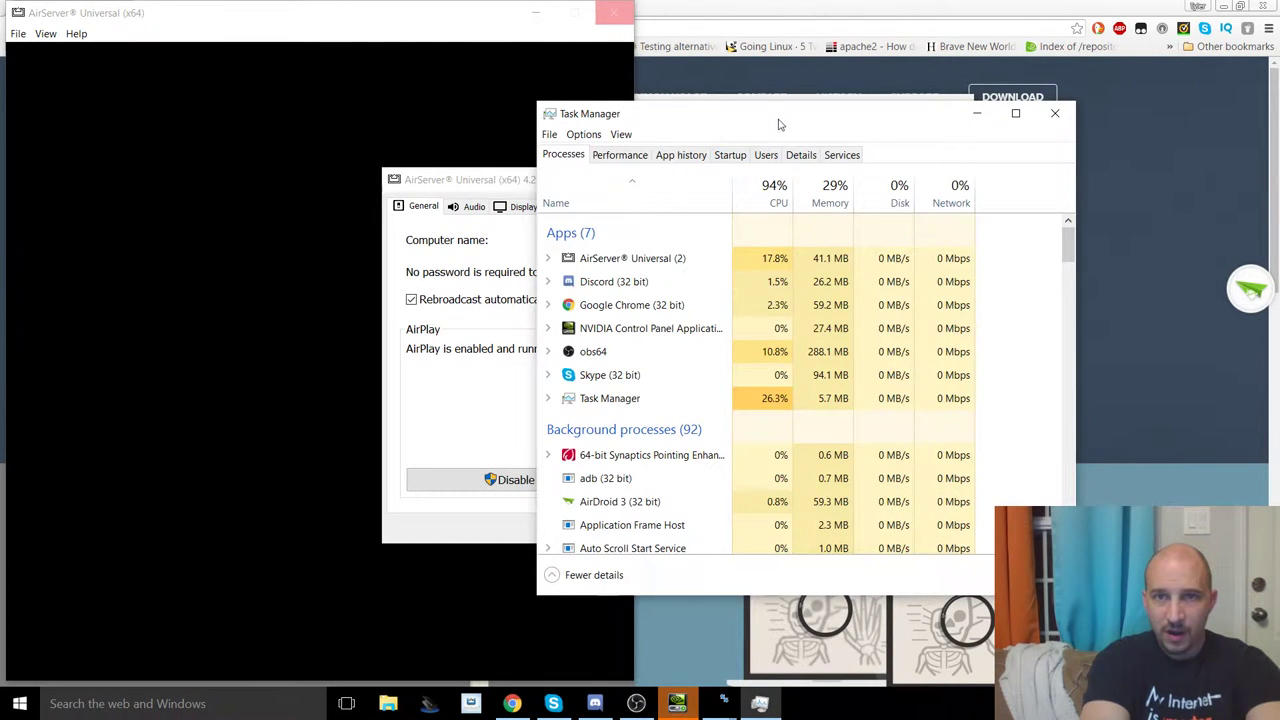
{"action": "left_click_drag", "start_coordinate": [778, 124], "coordinate": [466, 131]}
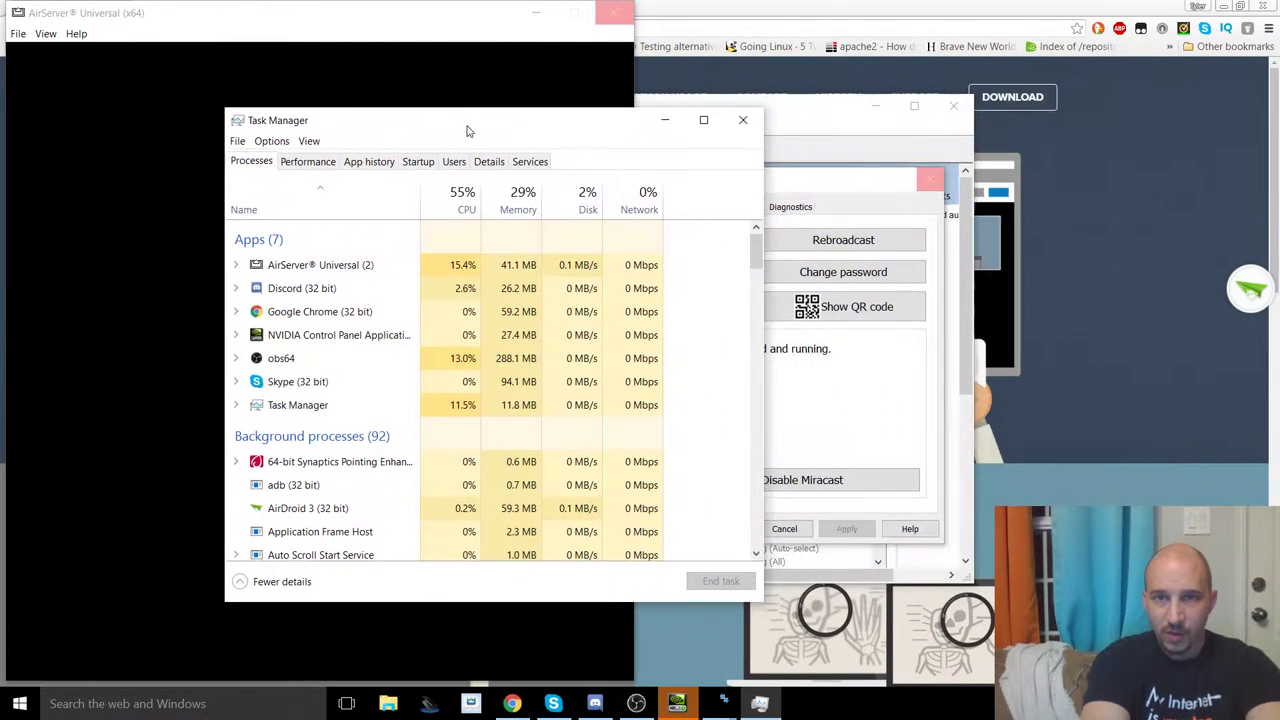
{"action": "left_click", "coordinate": [324, 163]}
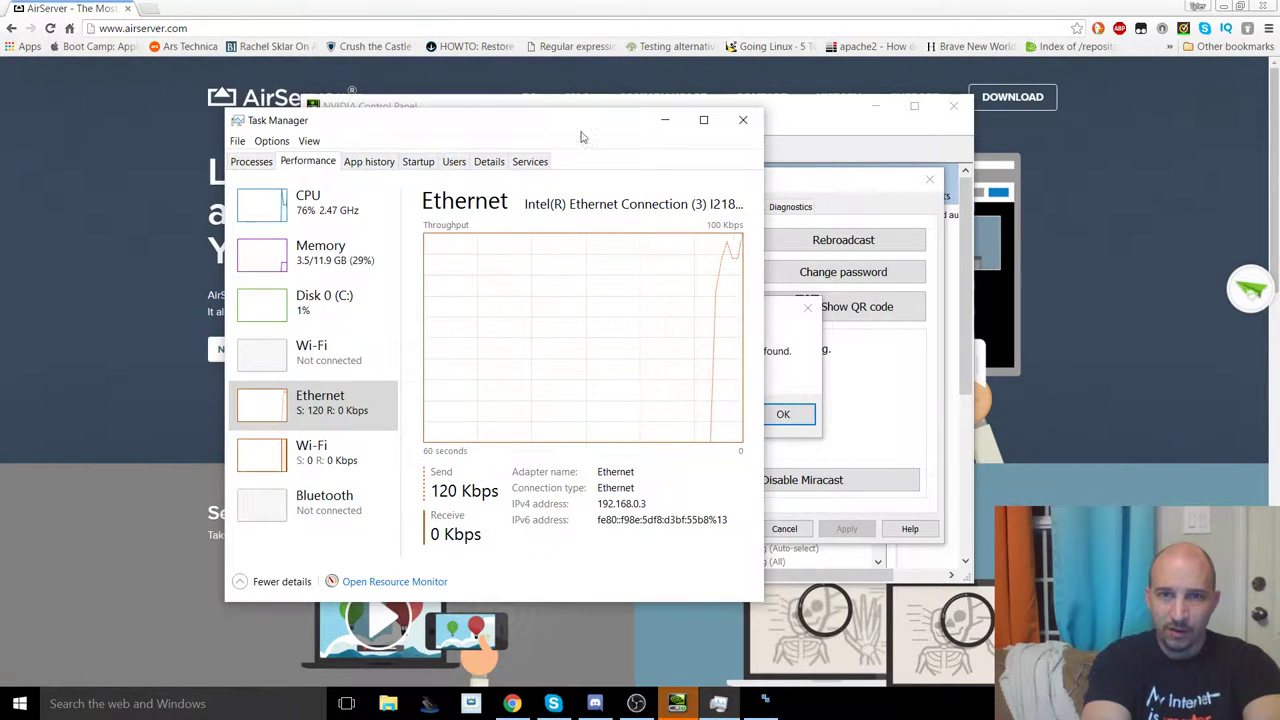
- Close Task Manager, dismiss the graphics error, and view AirServer's Advanced settings
{"action": "left_click", "coordinate": [743, 120]}
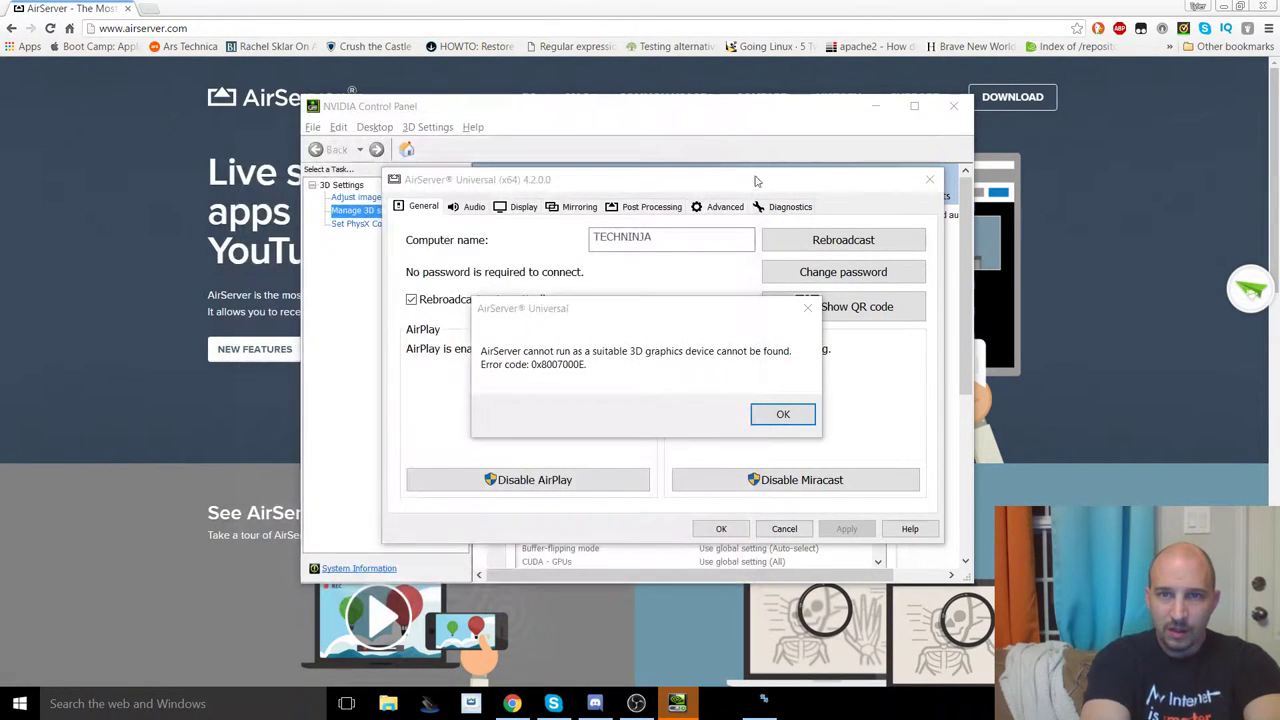
{"action": "left_click", "coordinate": [782, 414]}
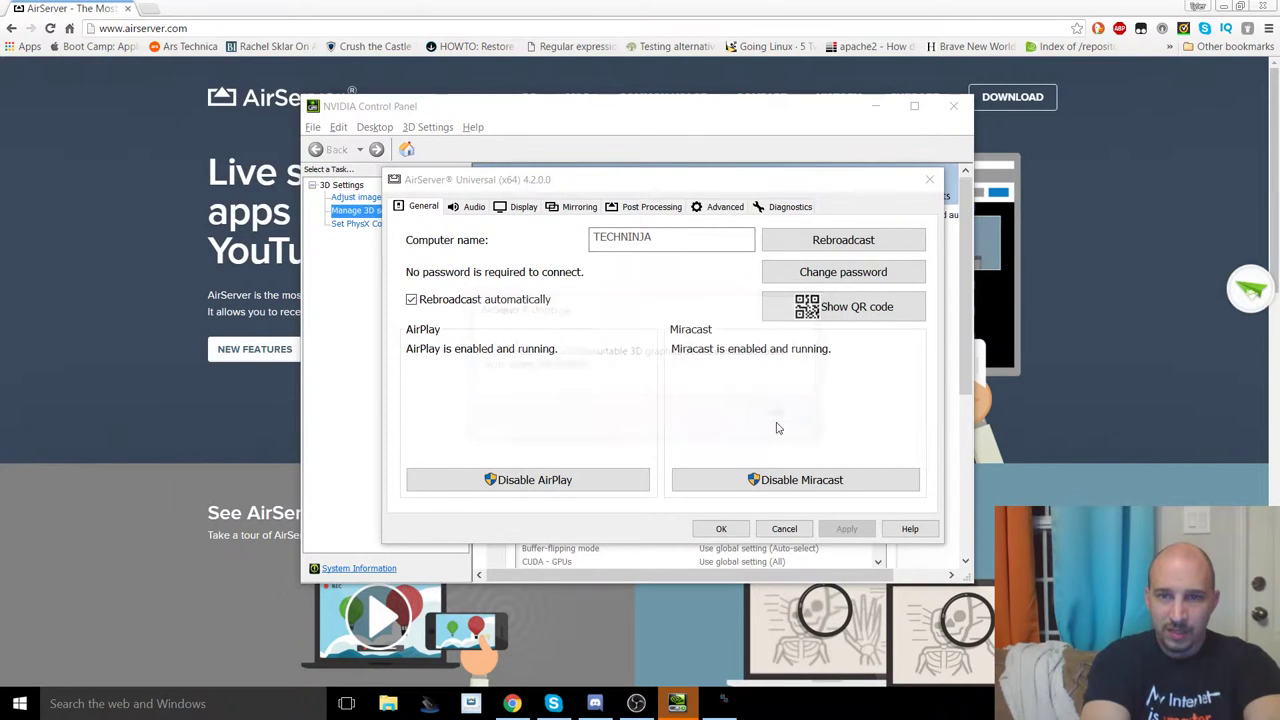
{"action": "left_click", "coordinate": [719, 212]}
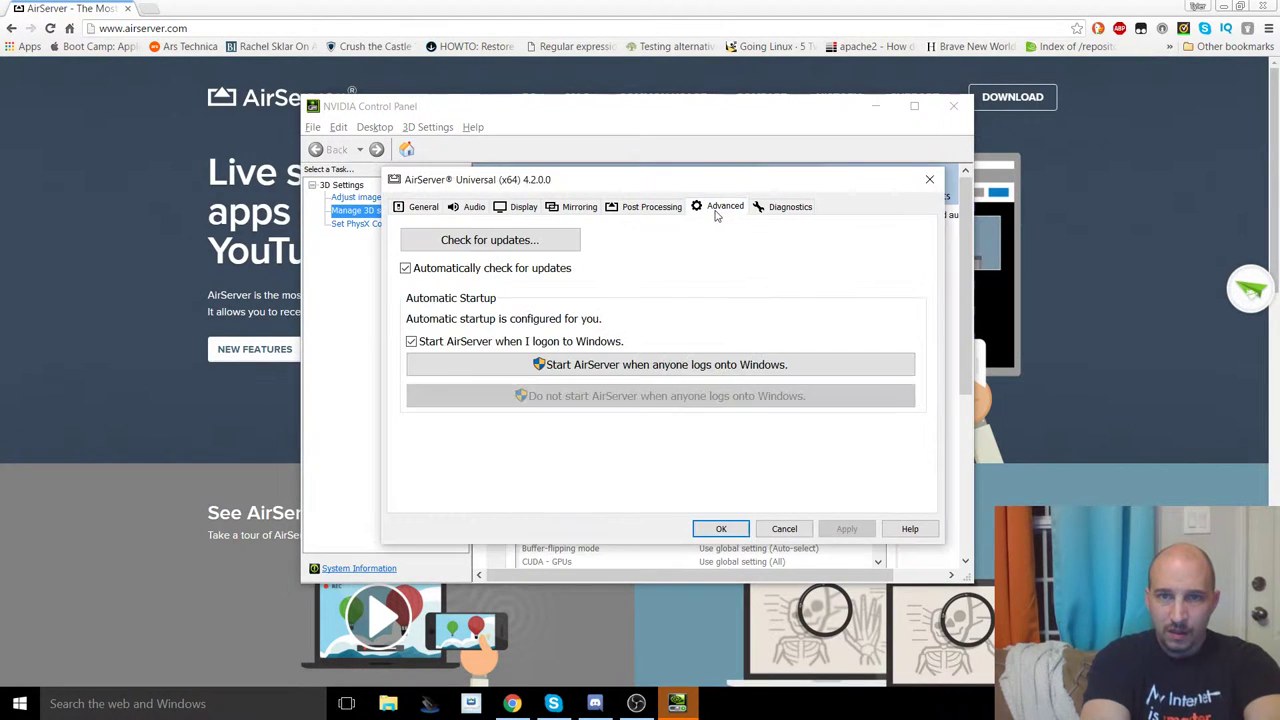
- Review AirServer's Post Processing and Diagnostics pages, keeping mirroring optimized for 720p
{"action": "left_click", "coordinate": [637, 208]}
{"action": "left_click", "coordinate": [790, 206]}
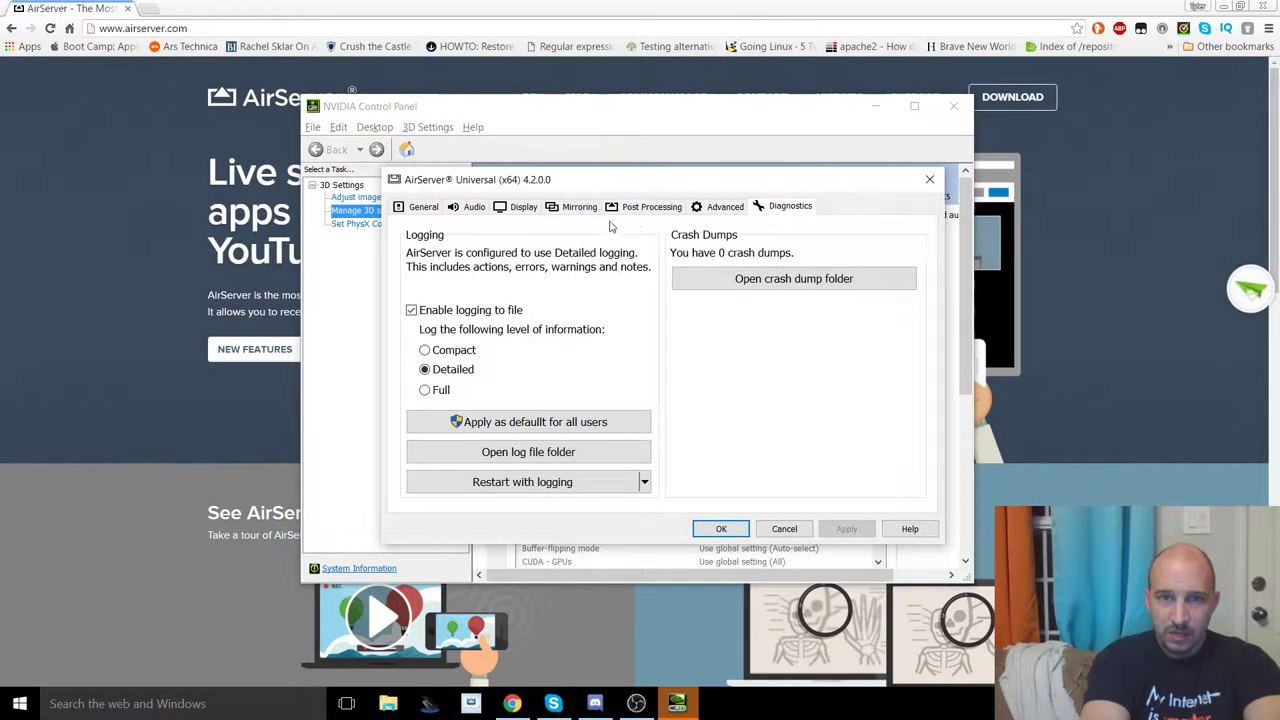
{"action": "left_click", "coordinate": [568, 208]}
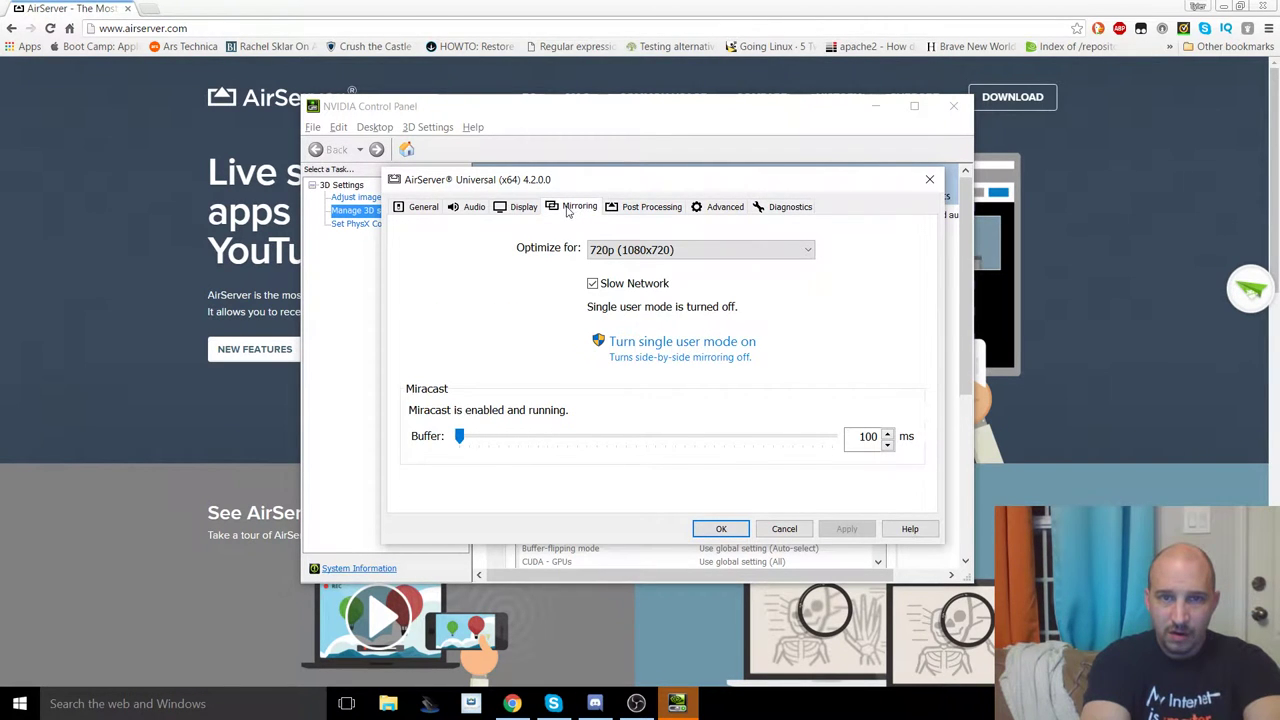
{"action": "left_click", "coordinate": [616, 252]}
{"action": "left_click", "coordinate": [614, 254]}
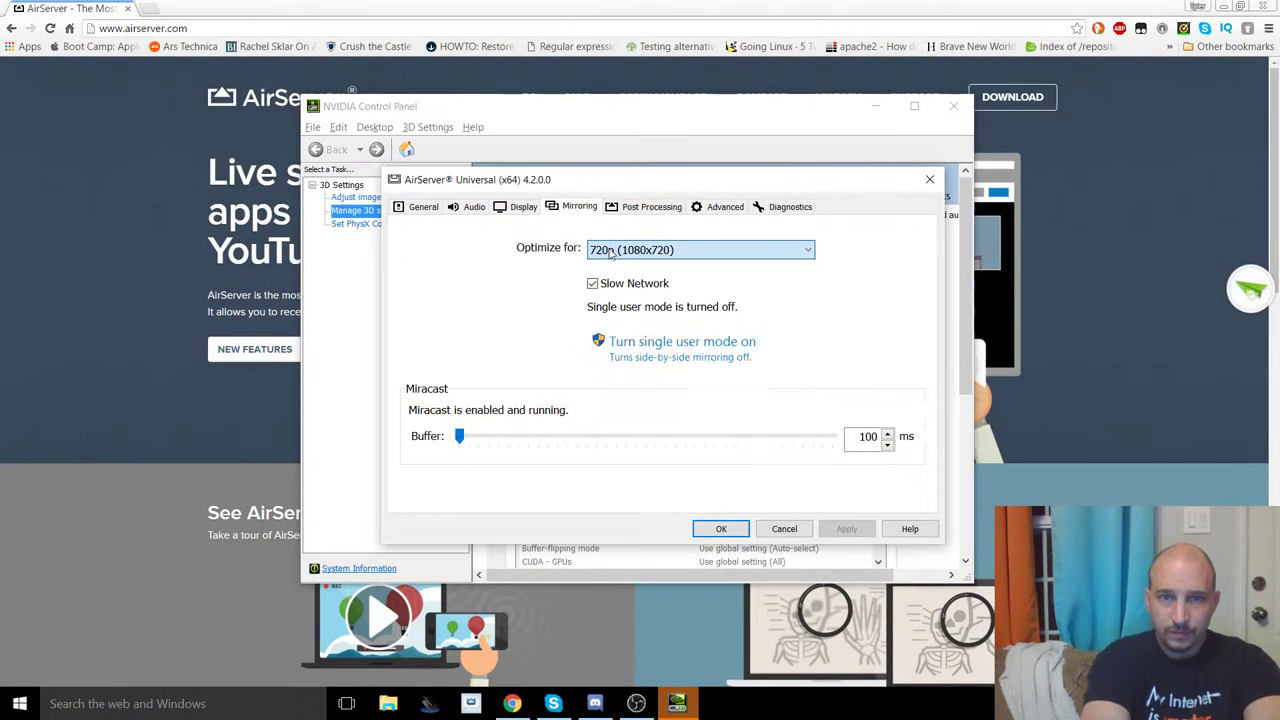
- Check the Display, Audio and General pages, then return to NVIDIA Control Panel
{"action": "left_click", "coordinate": [519, 208]}
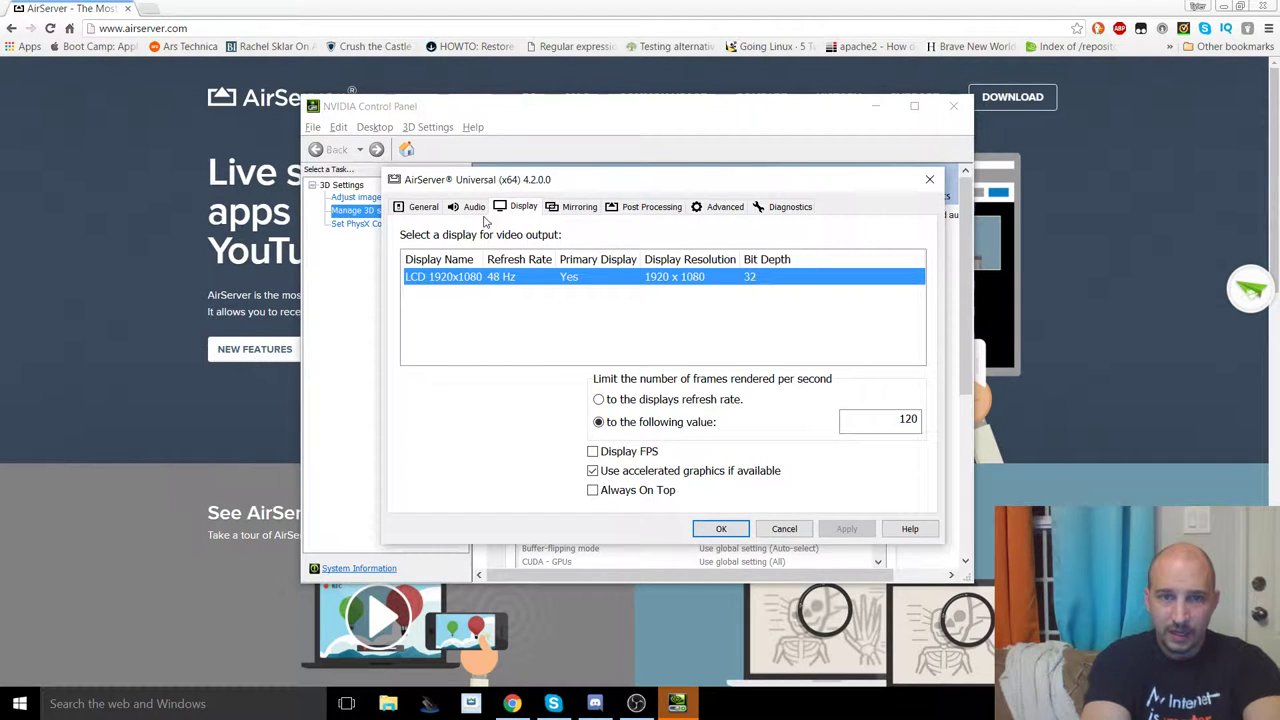
{"action": "left_click", "coordinate": [476, 210]}
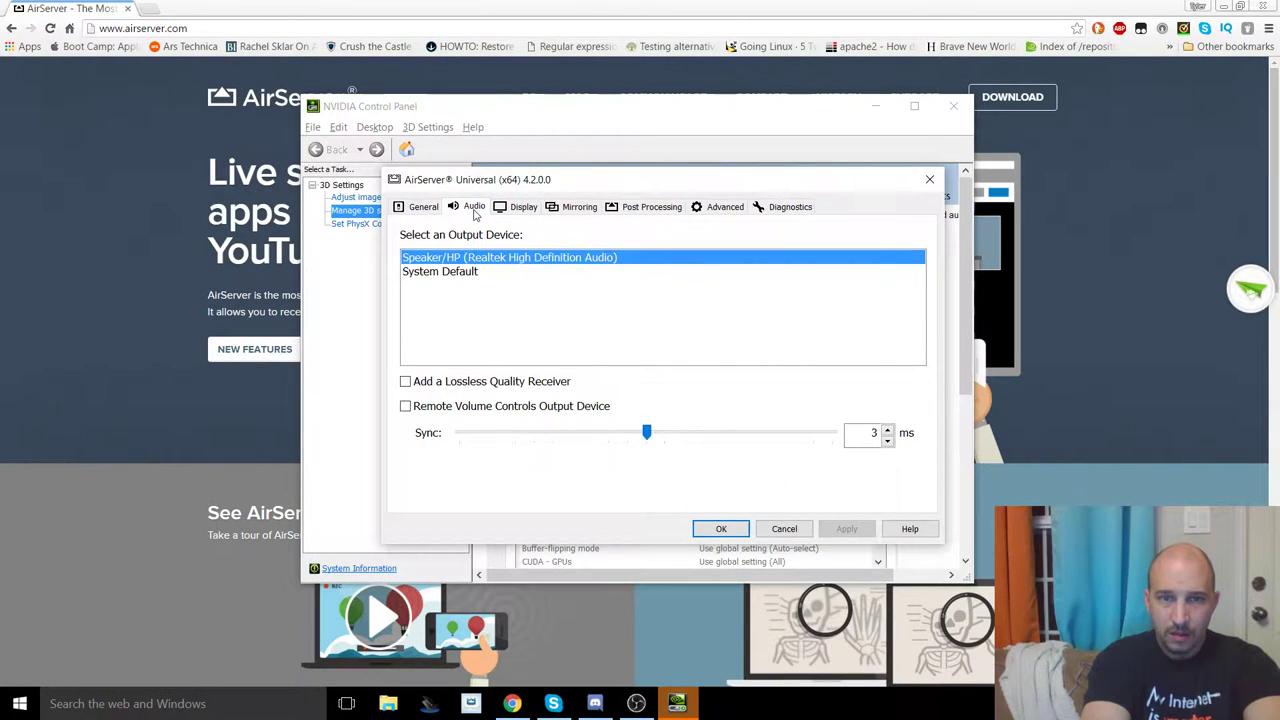
{"action": "left_click", "coordinate": [424, 210]}
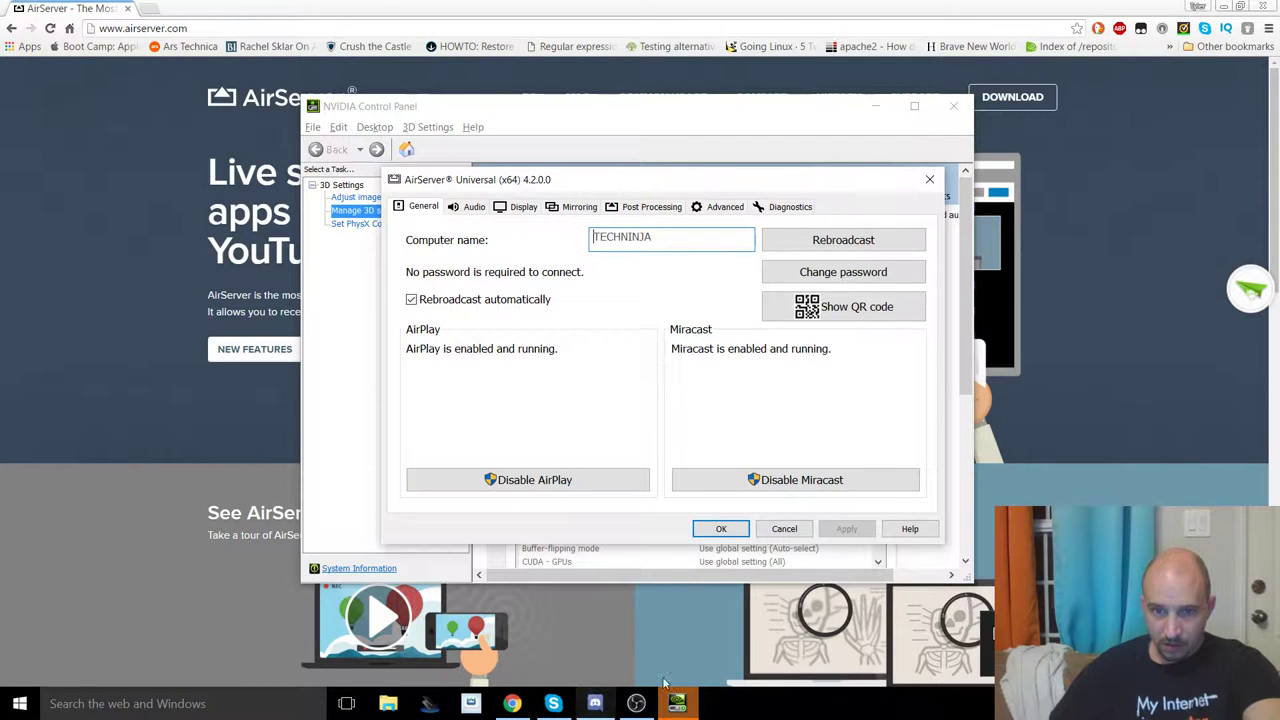
{"action": "left_click", "coordinate": [694, 705]}
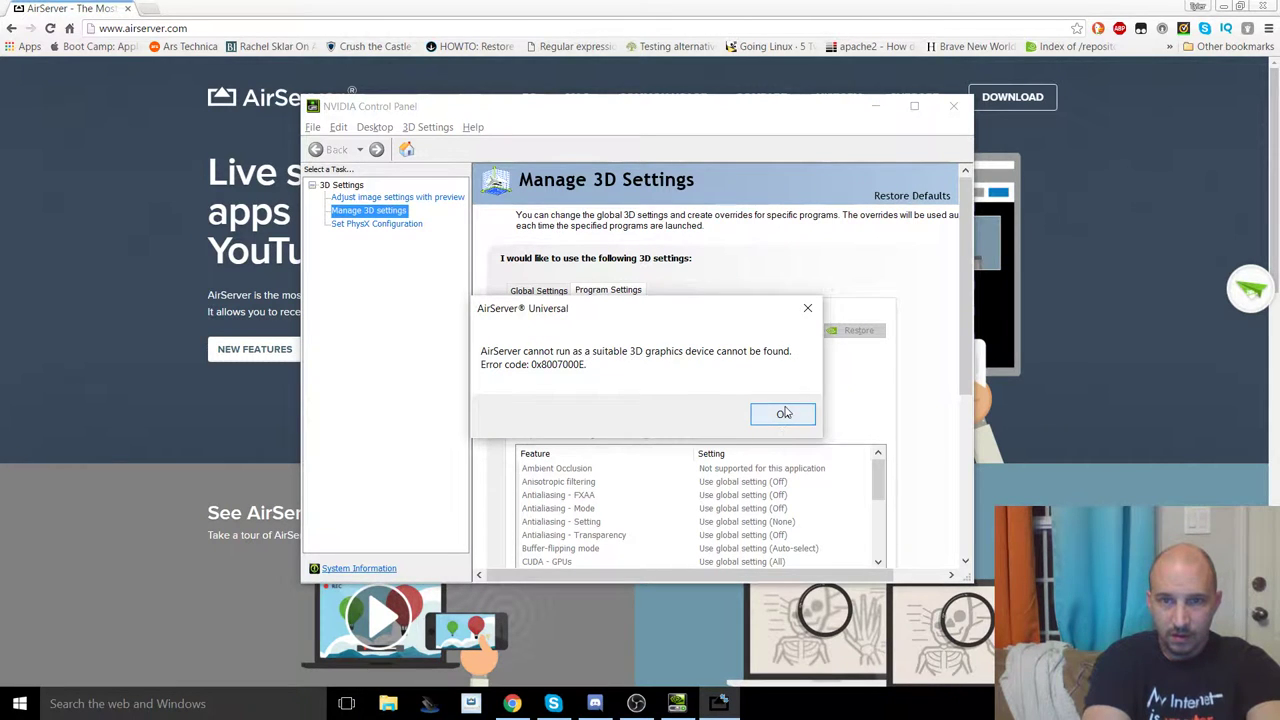
- Dismiss the graphics error and end the AirServer Universal task in Task Manager
{"action": "left_click", "coordinate": [783, 414]}
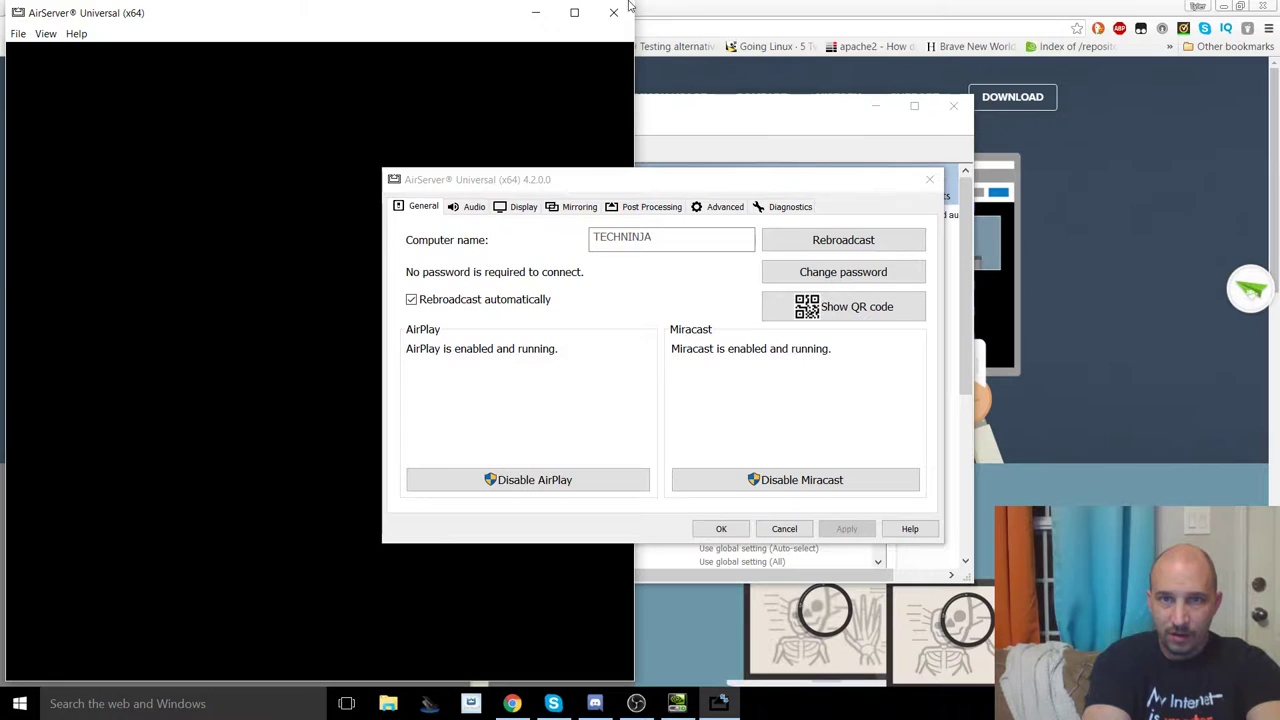
{"action": "right_click", "coordinate": [846, 705]}
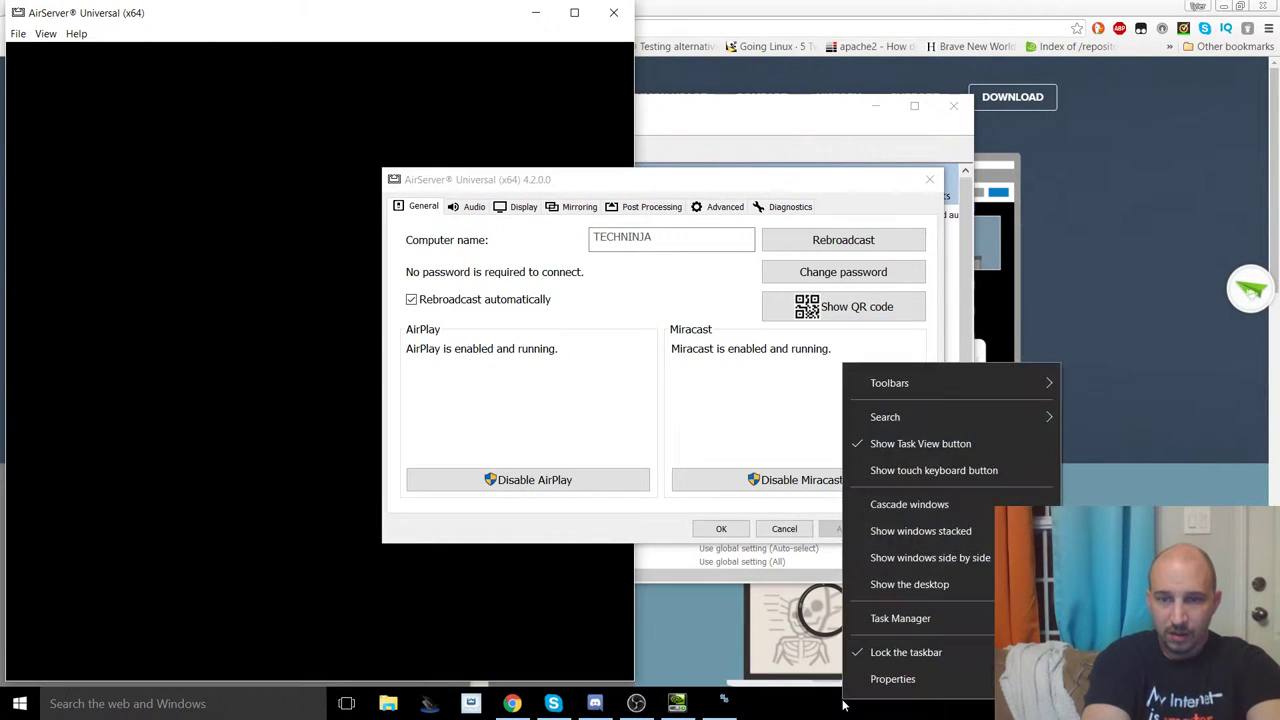
{"action": "left_click", "coordinate": [897, 618]}
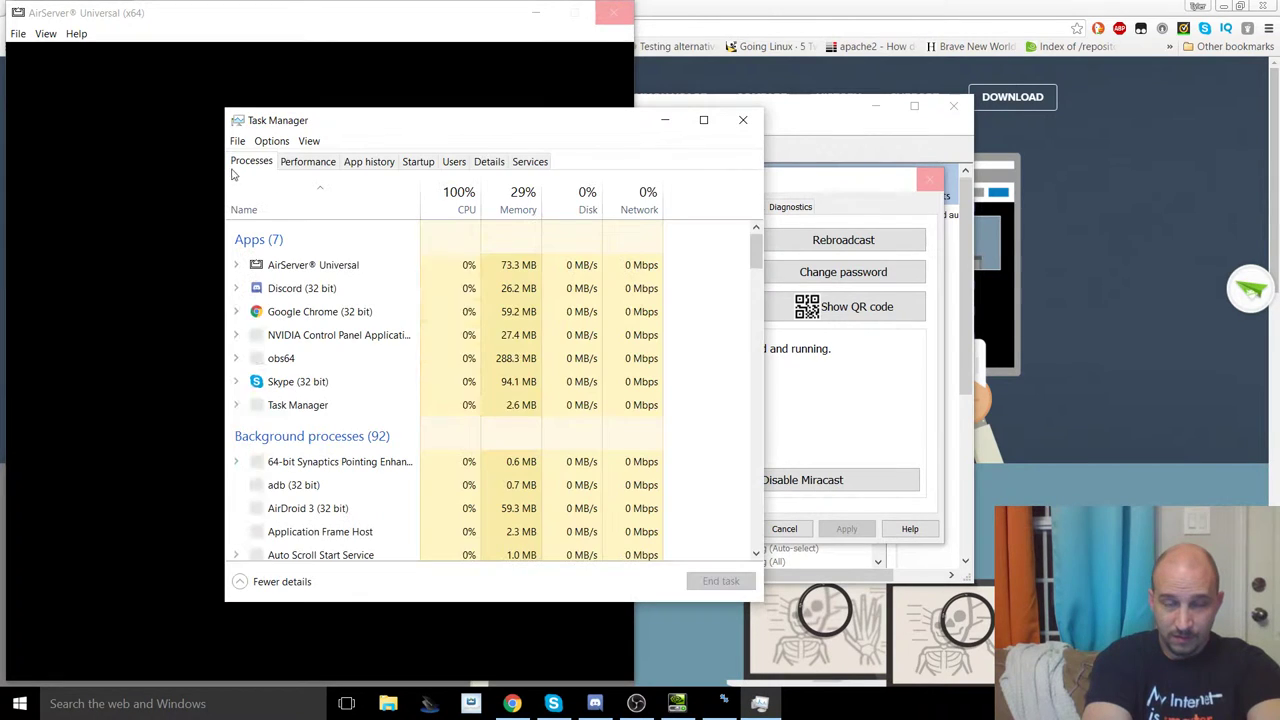
{"action": "right_click", "coordinate": [311, 265]}
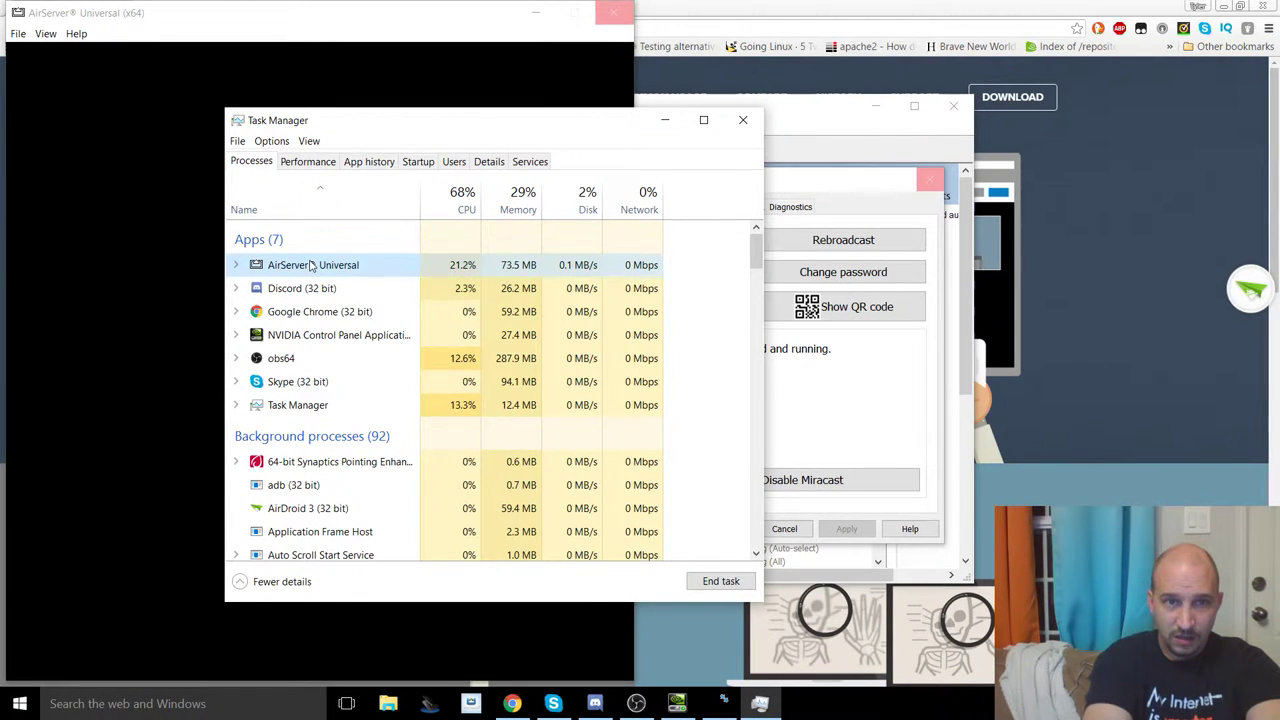
{"action": "left_click", "coordinate": [340, 288]}
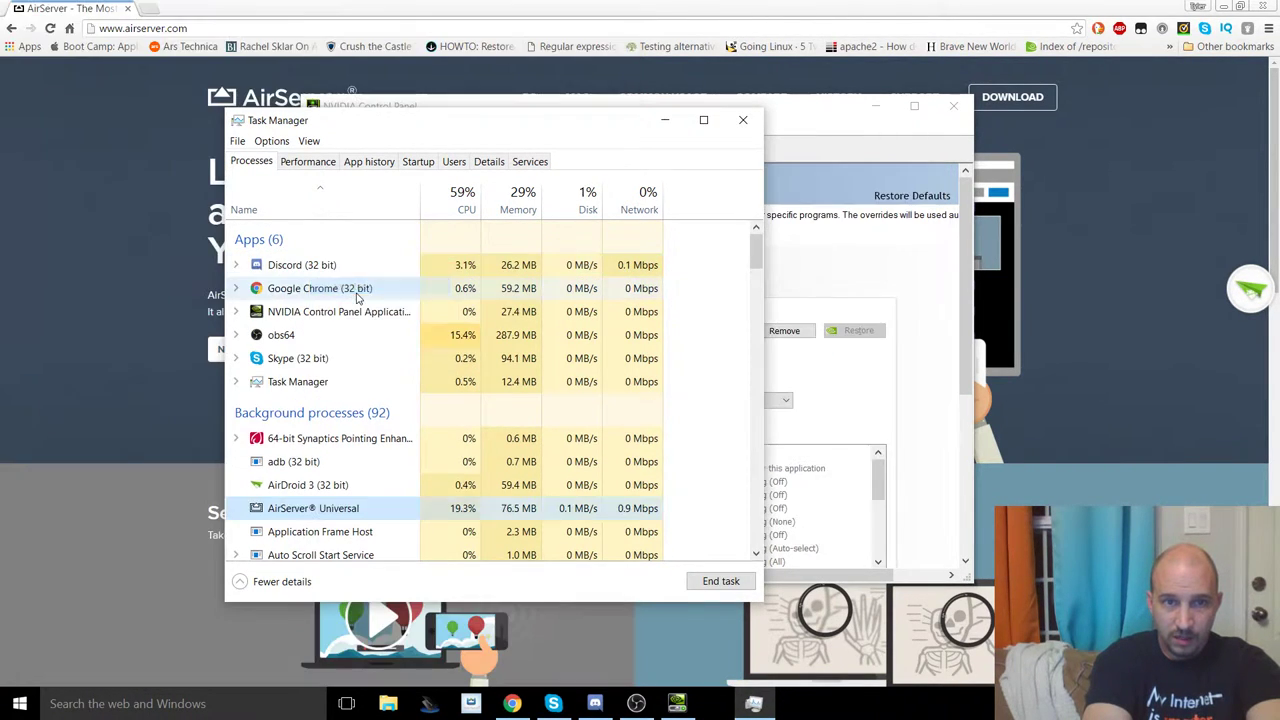
{"action": "left_click", "coordinate": [742, 120]}
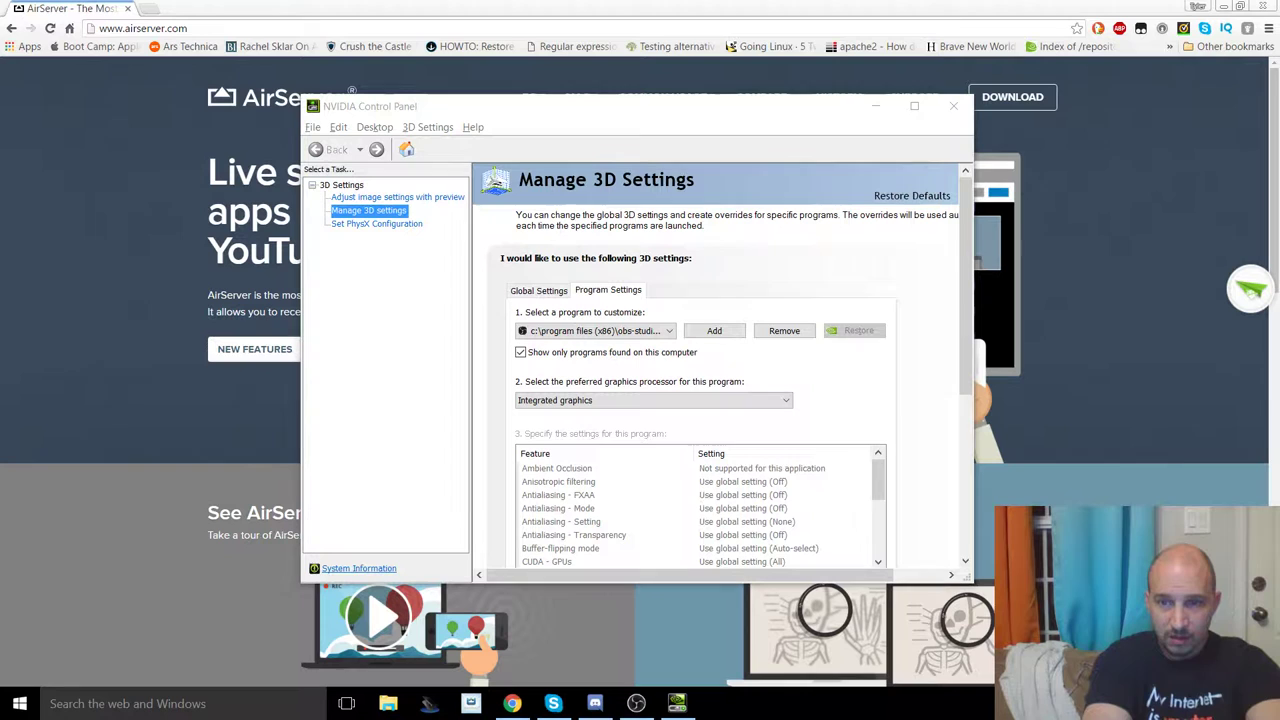
- Search the Start menu for 'air' and launch AirServer Universal (x64)
{"action": "left_click", "coordinate": [19, 703]}
{"action": "type", "text": "air"}
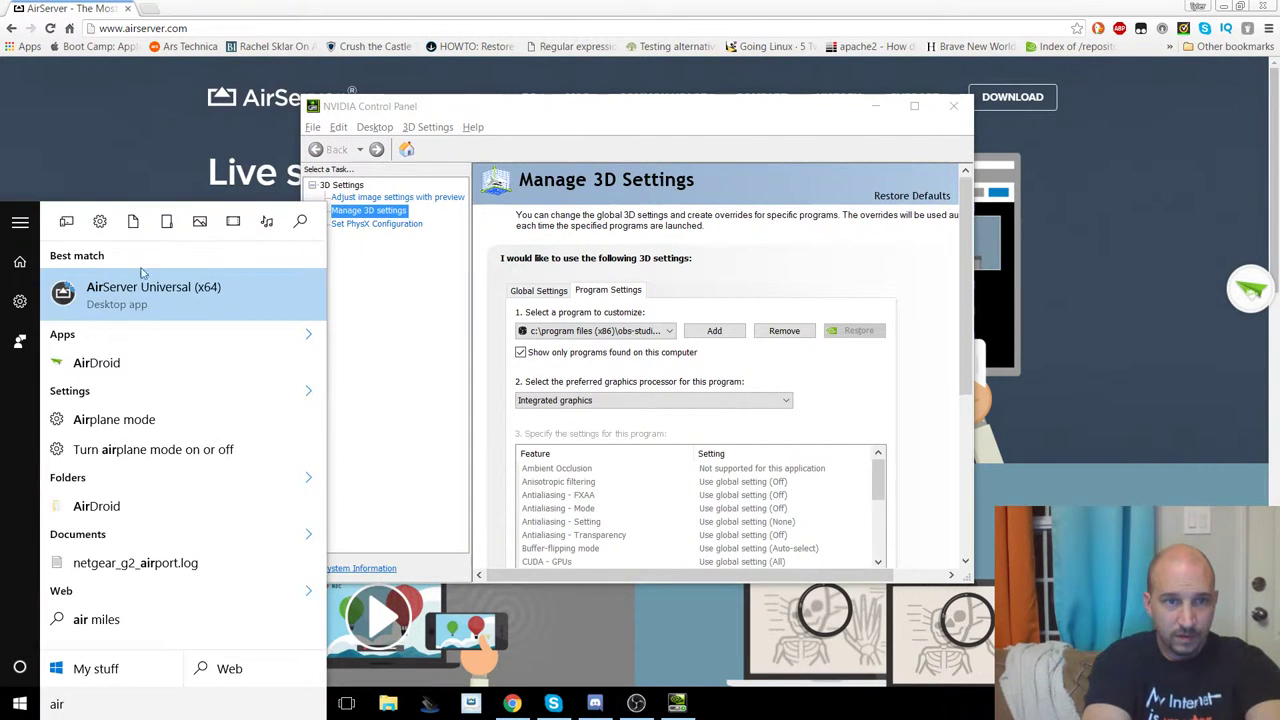
{"action": "left_click", "coordinate": [137, 298]}
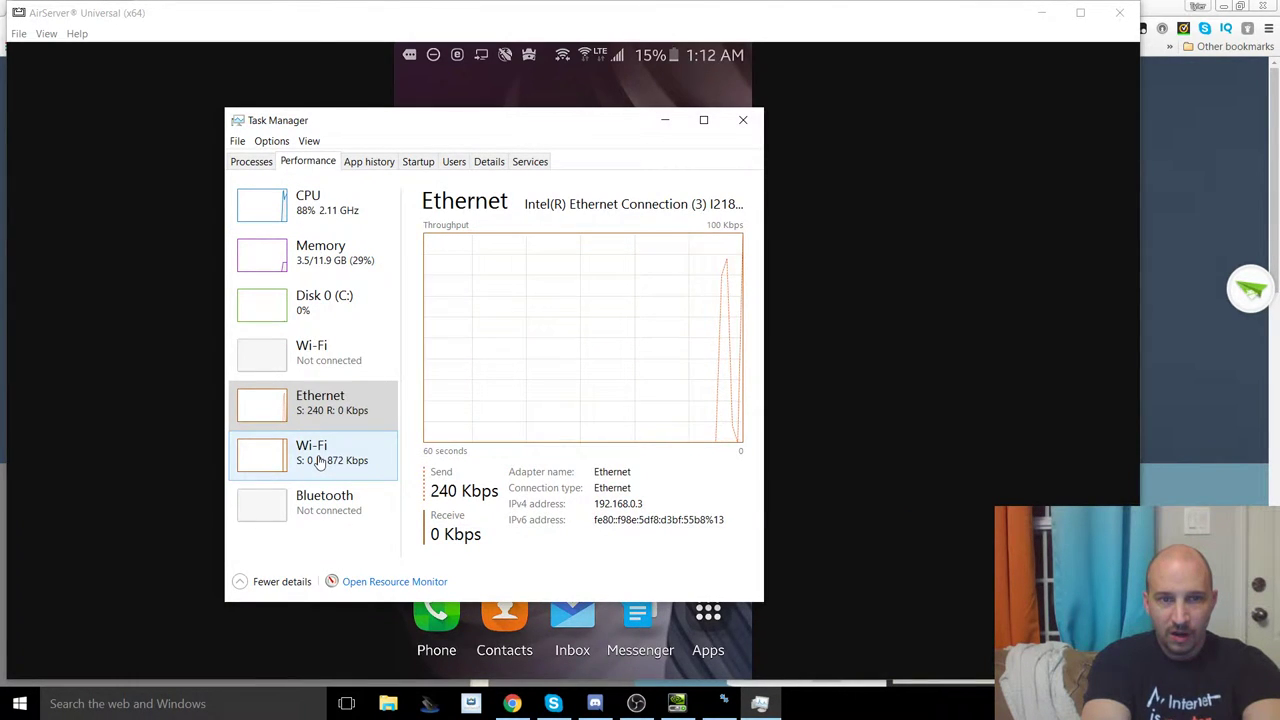
- Compare the Wi-Fi and Ethernet adapter traffic in Task Manager's Performance view
{"action": "left_click", "coordinate": [330, 460]}
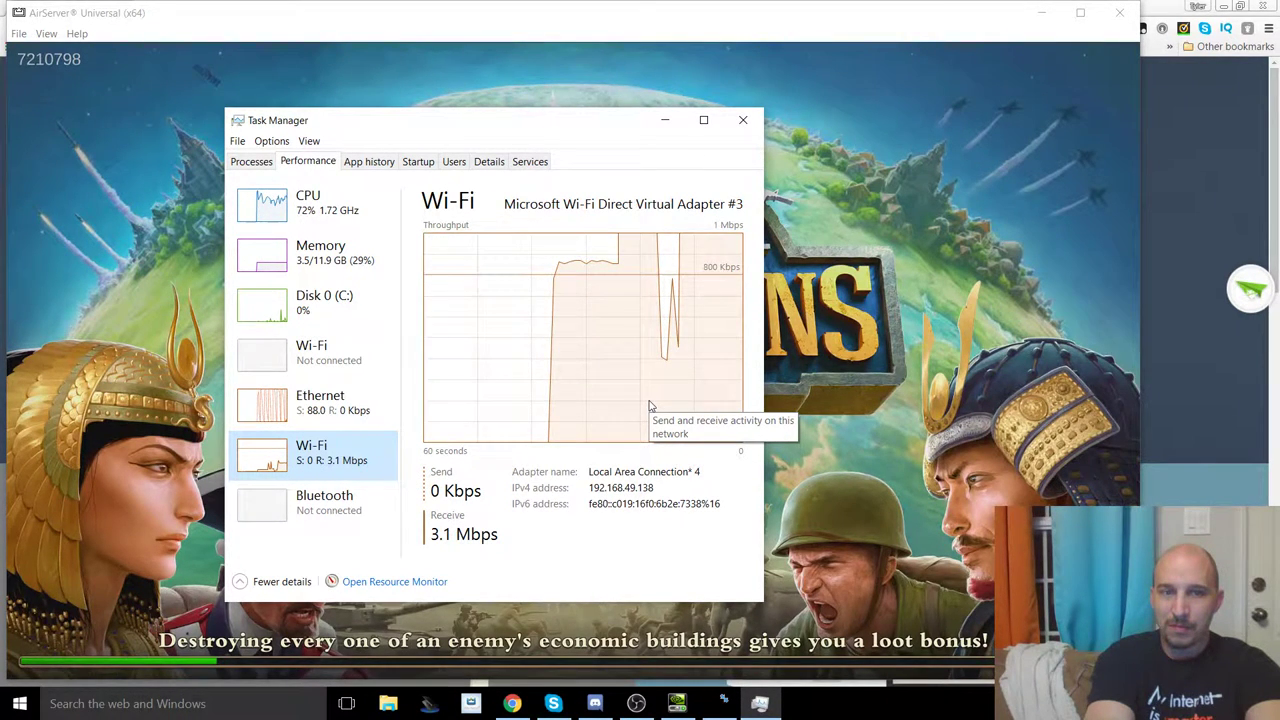
{"action": "left_click", "coordinate": [320, 404]}
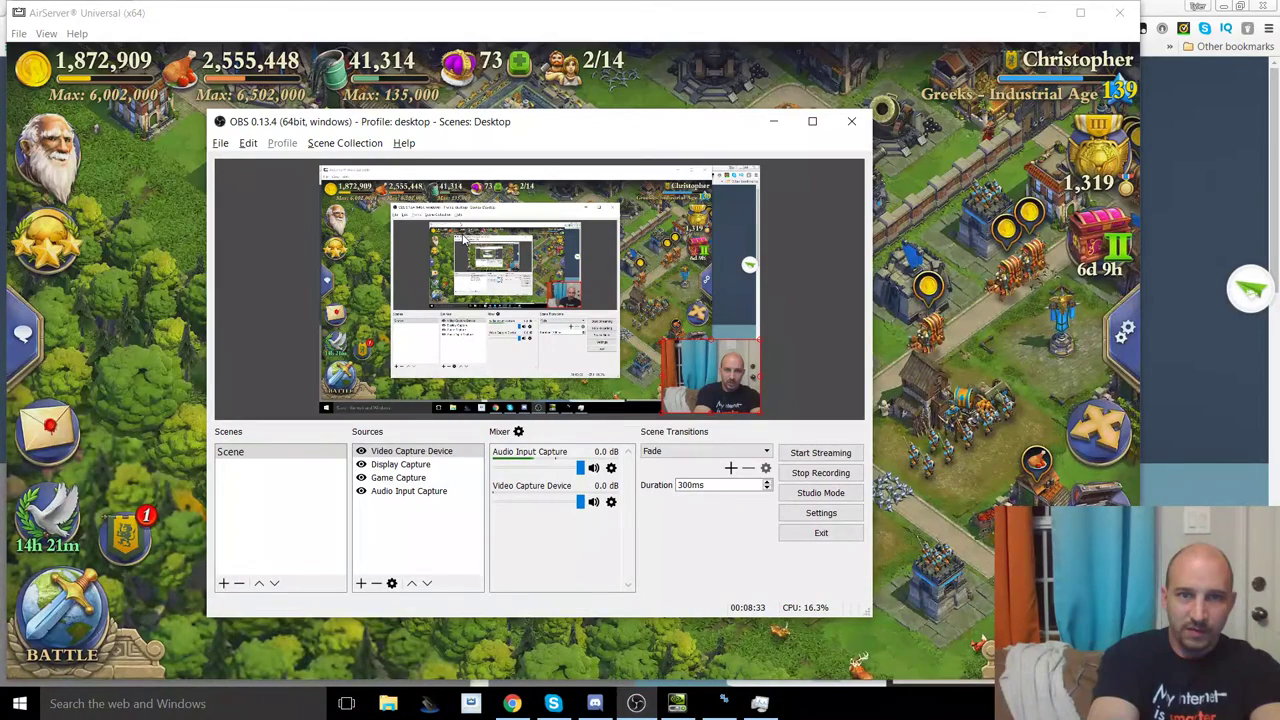
{"action": "left_click", "coordinate": [663, 320]}
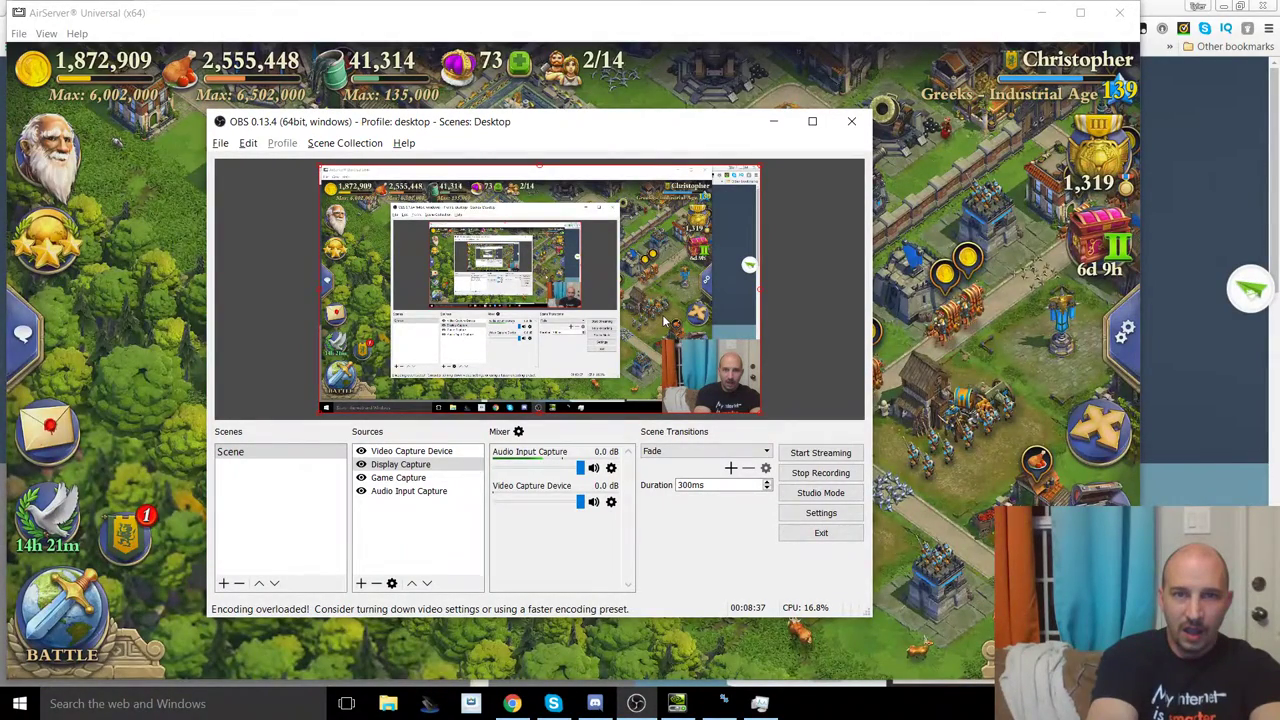
{"action": "right_click", "coordinate": [386, 517]}
{"action": "mouse_move", "coordinate": [417, 524]}
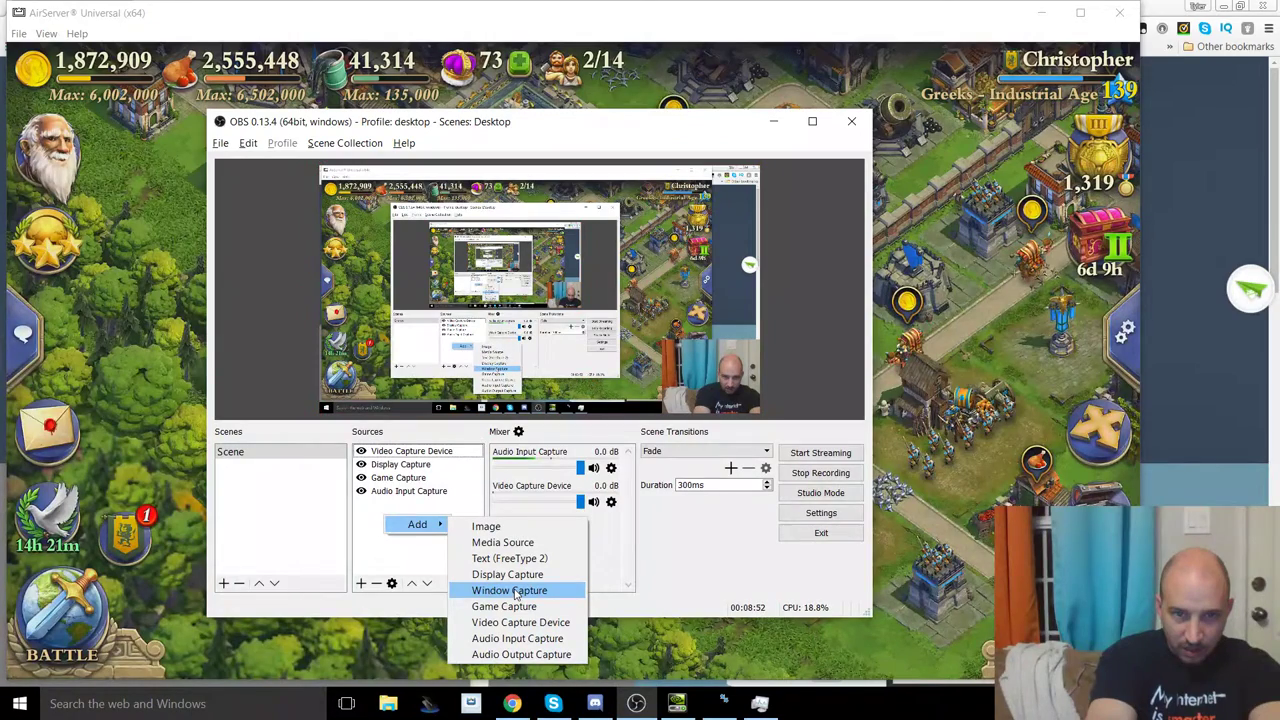
{"action": "left_click", "coordinate": [518, 591]}
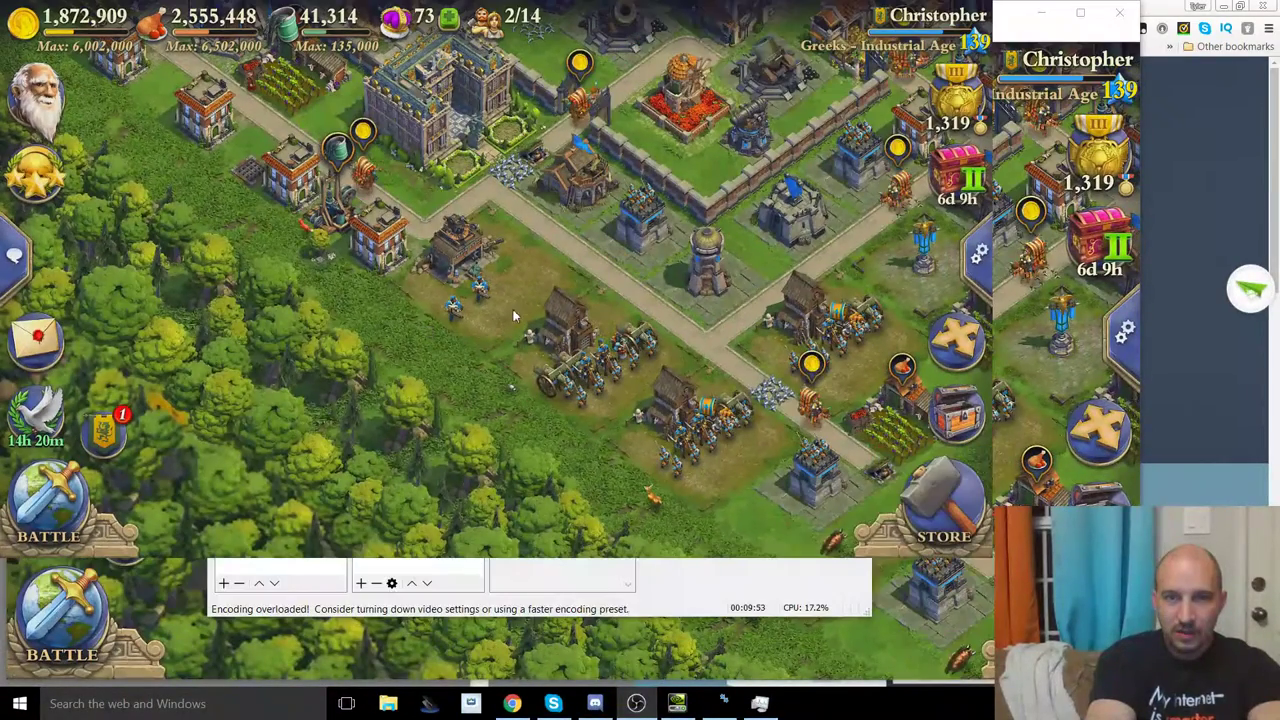
- Check CPU load in Task Manager, with AirServer at 40.1%, and Ethernet network usage
{"action": "left_click", "coordinate": [723, 703]}
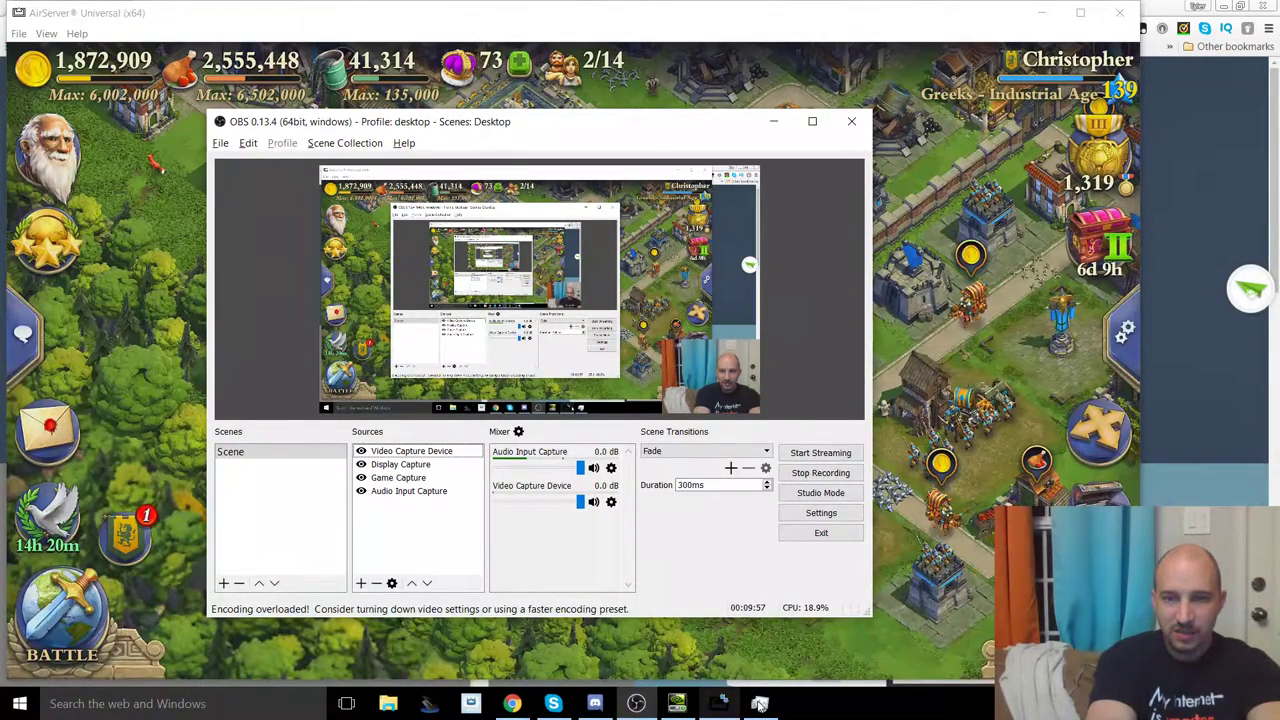
{"action": "left_click", "coordinate": [760, 704]}
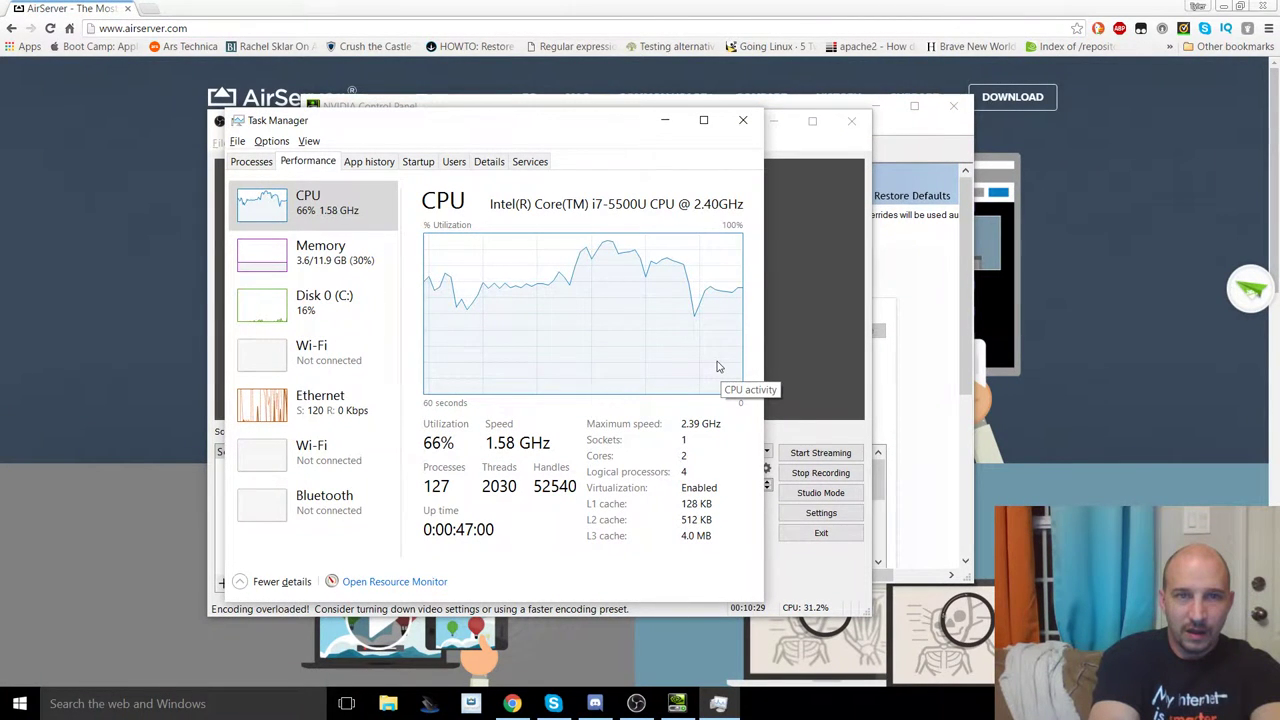
{"action": "left_click", "coordinate": [325, 415]}
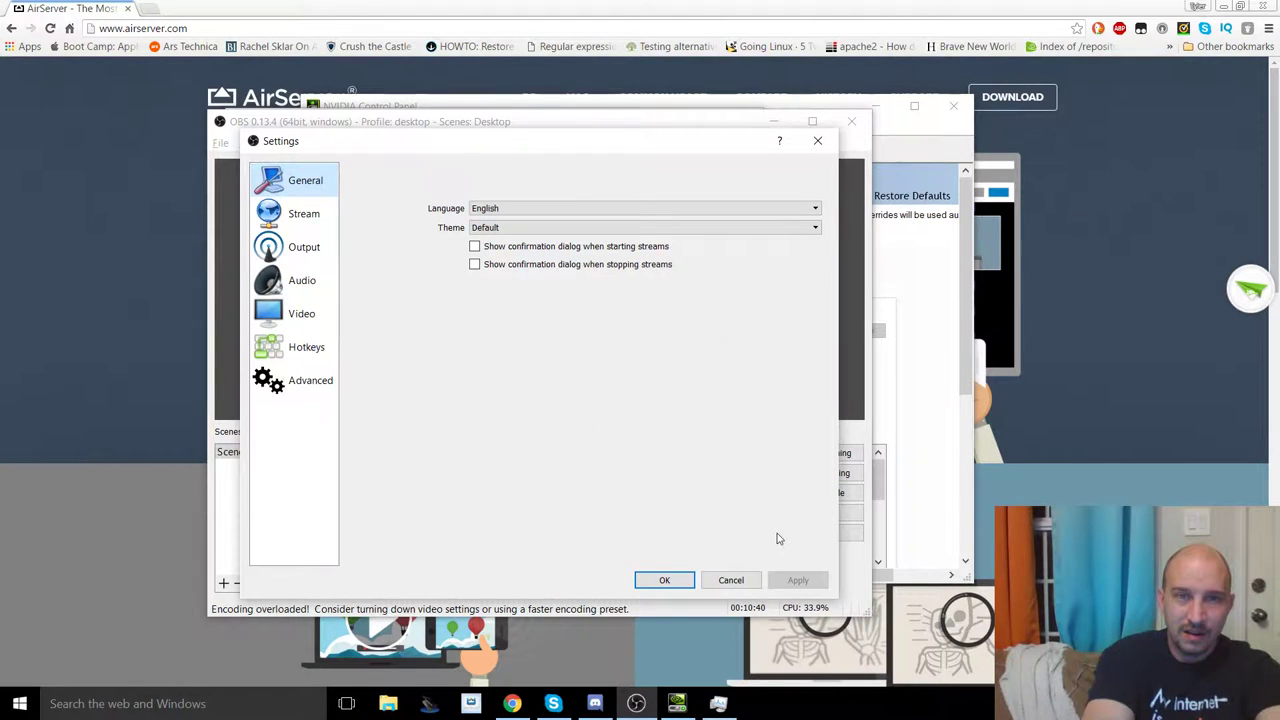
- Review the stream output settings (keyframe interval 4, bitrate 2200), then the 1920x1080 30 FPS Video page
{"action": "left_click", "coordinate": [307, 212]}
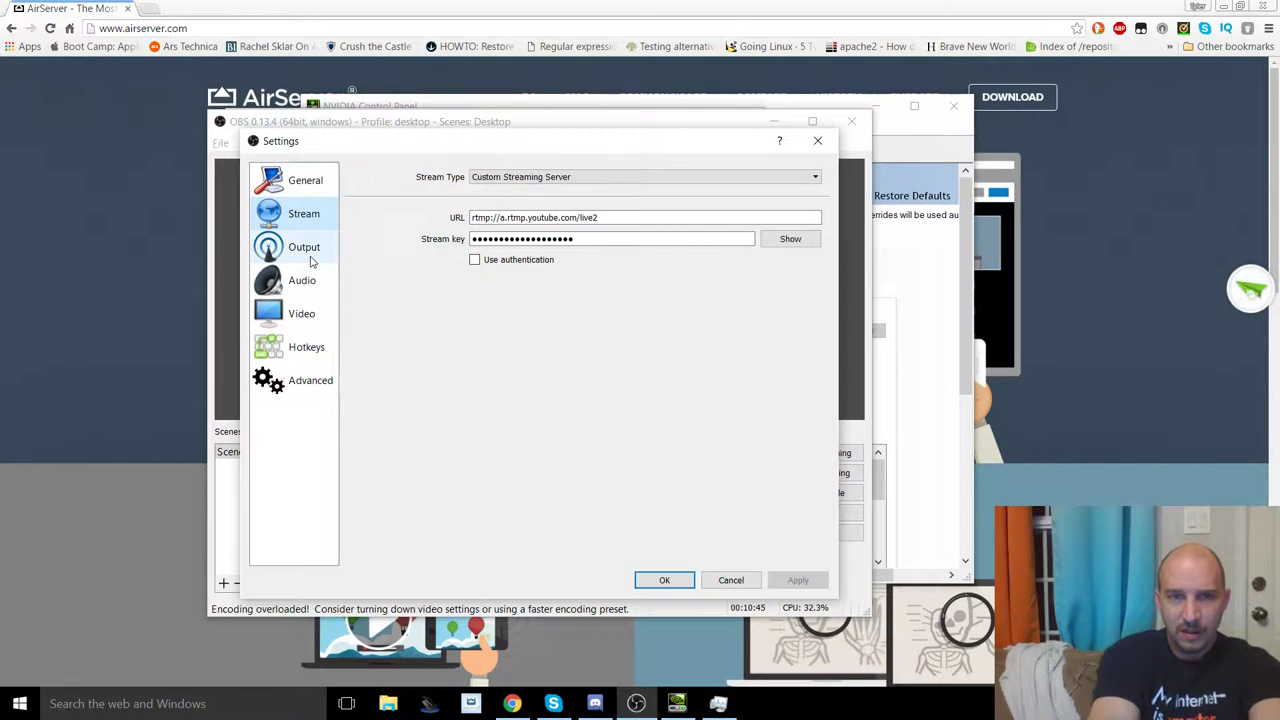
{"action": "left_click", "coordinate": [305, 249]}
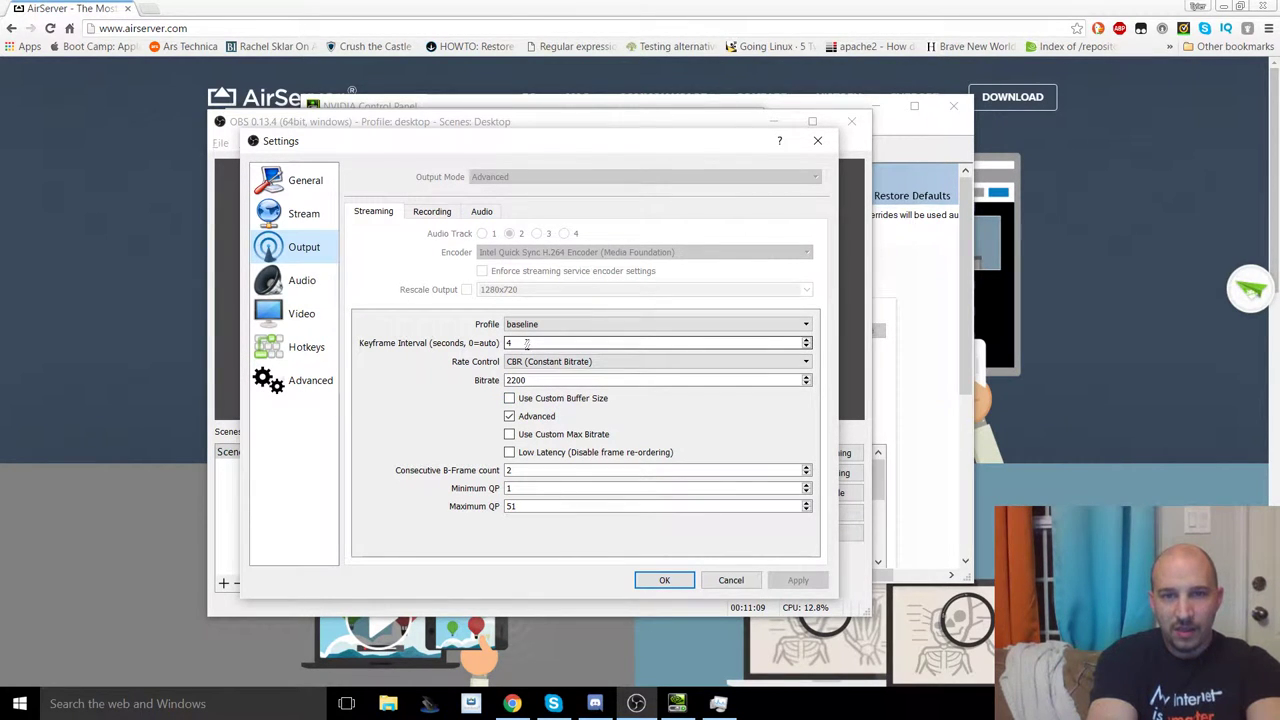
{"action": "double_click", "coordinate": [526, 343]}
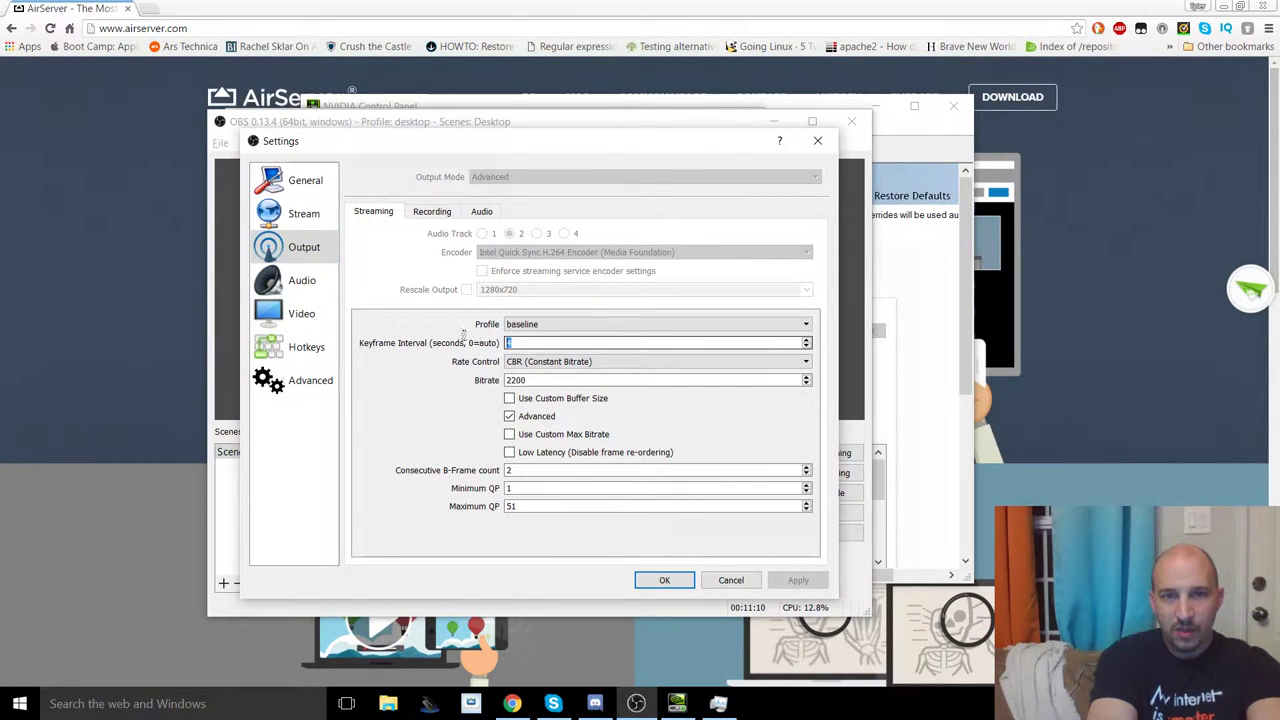
{"action": "double_click", "coordinate": [533, 343]}
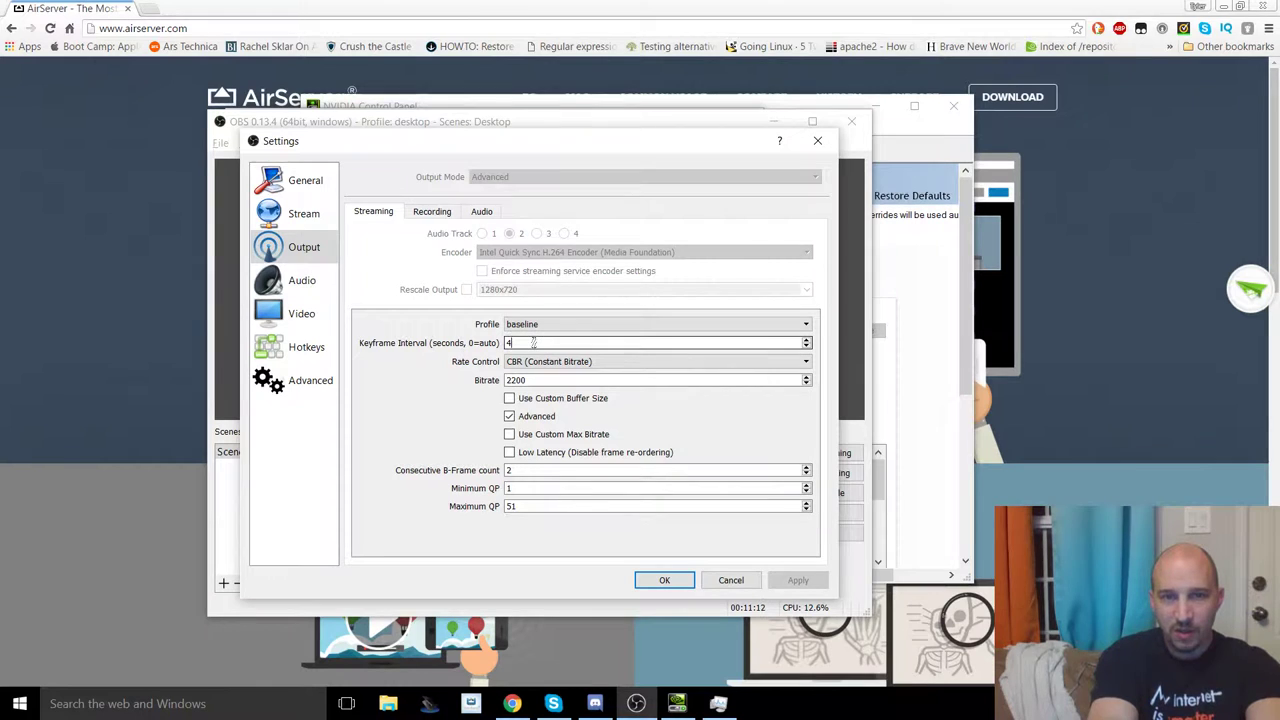
{"action": "left_click", "coordinate": [318, 252]}
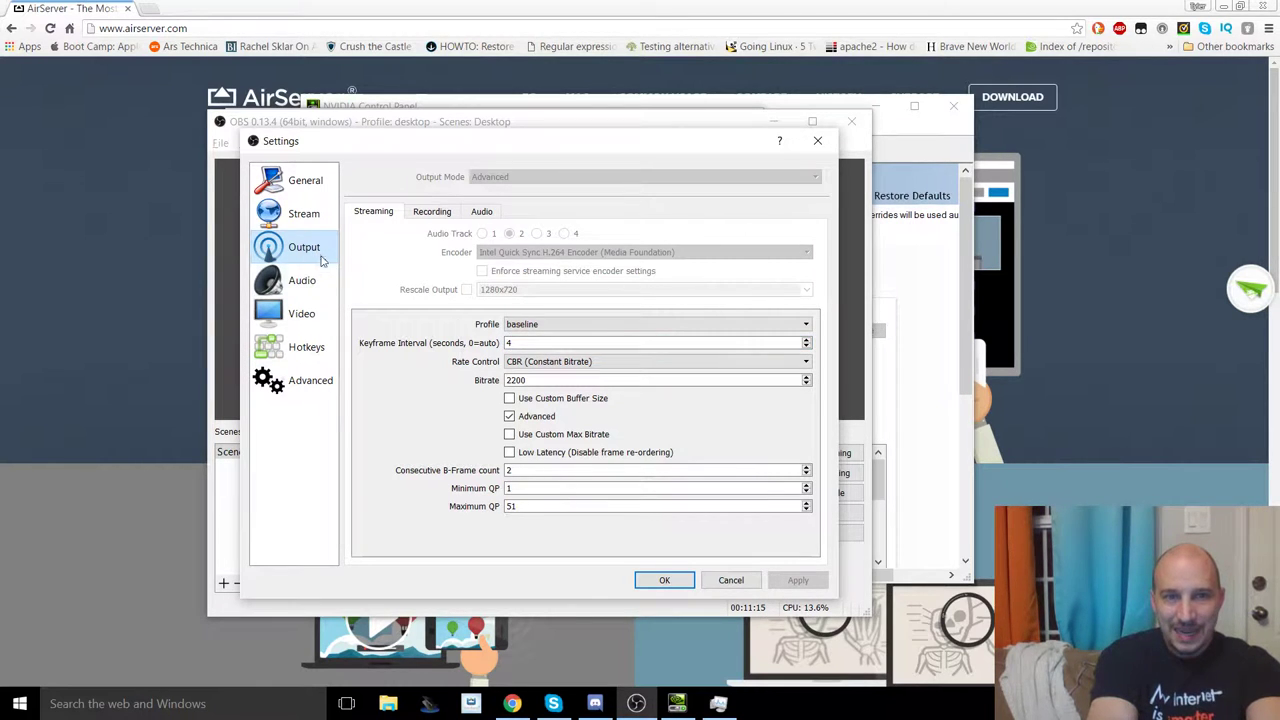
{"action": "left_click", "coordinate": [551, 381]}
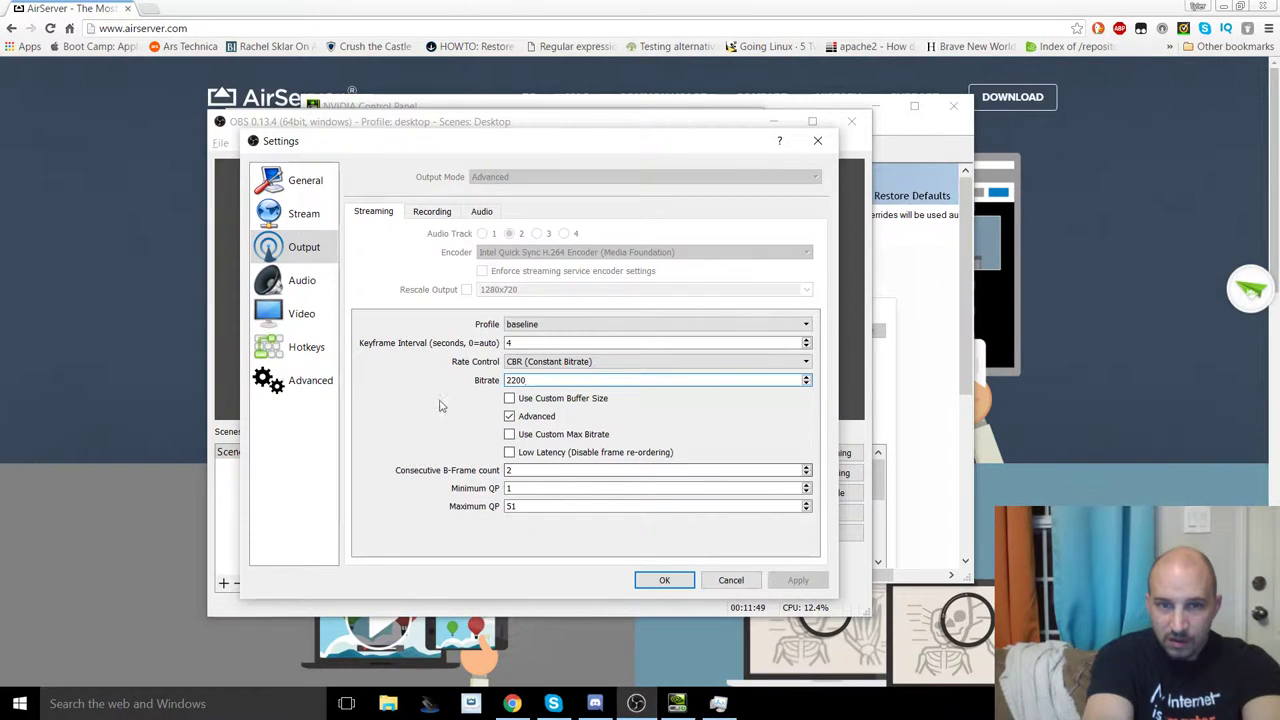
{"action": "left_click", "coordinate": [289, 315]}
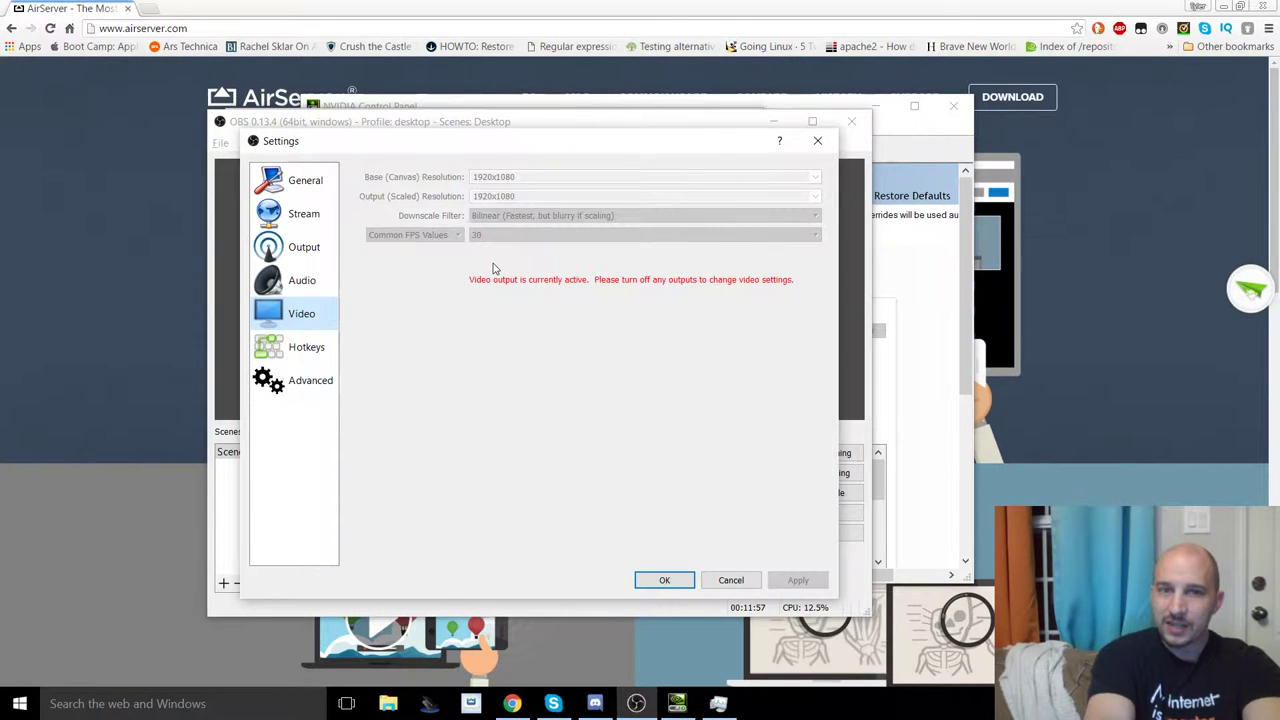
{"action": "left_click", "coordinate": [307, 323]}
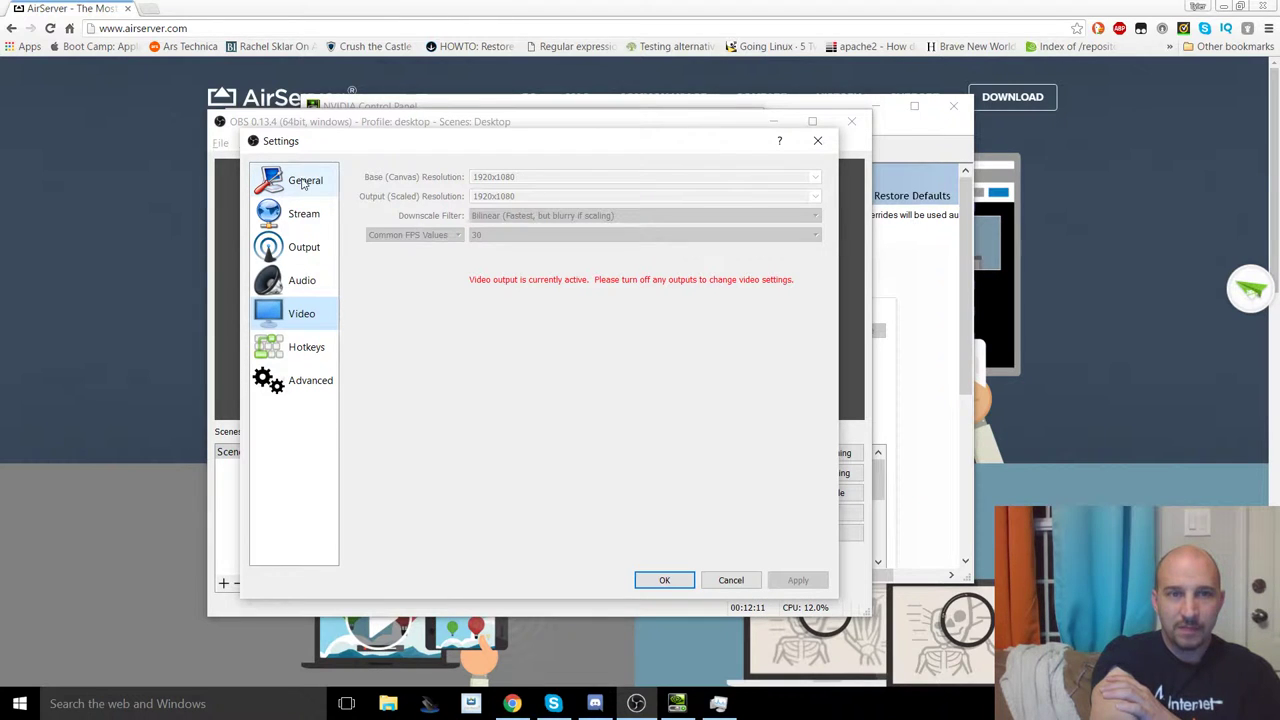
- Recheck the Stream page, keep Custom Streaming Server, view Advanced, and cancel without saving
{"action": "left_click", "coordinate": [300, 212]}
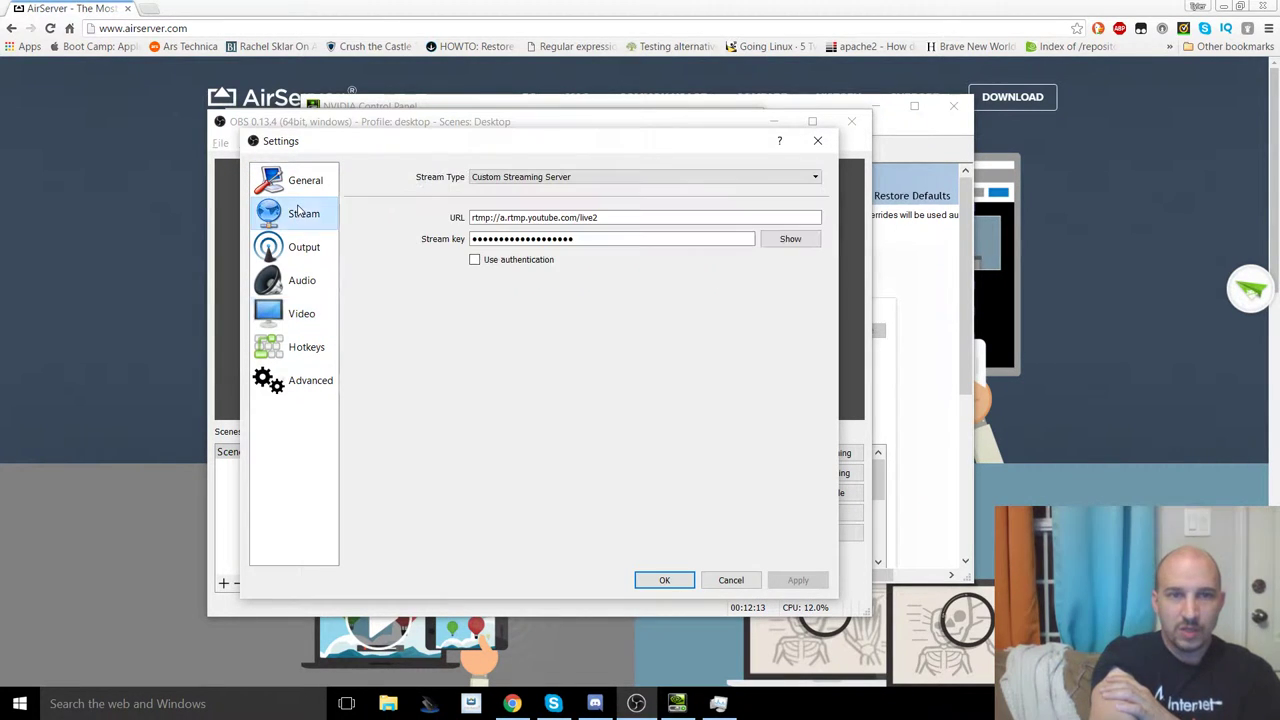
{"action": "left_click", "coordinate": [525, 177]}
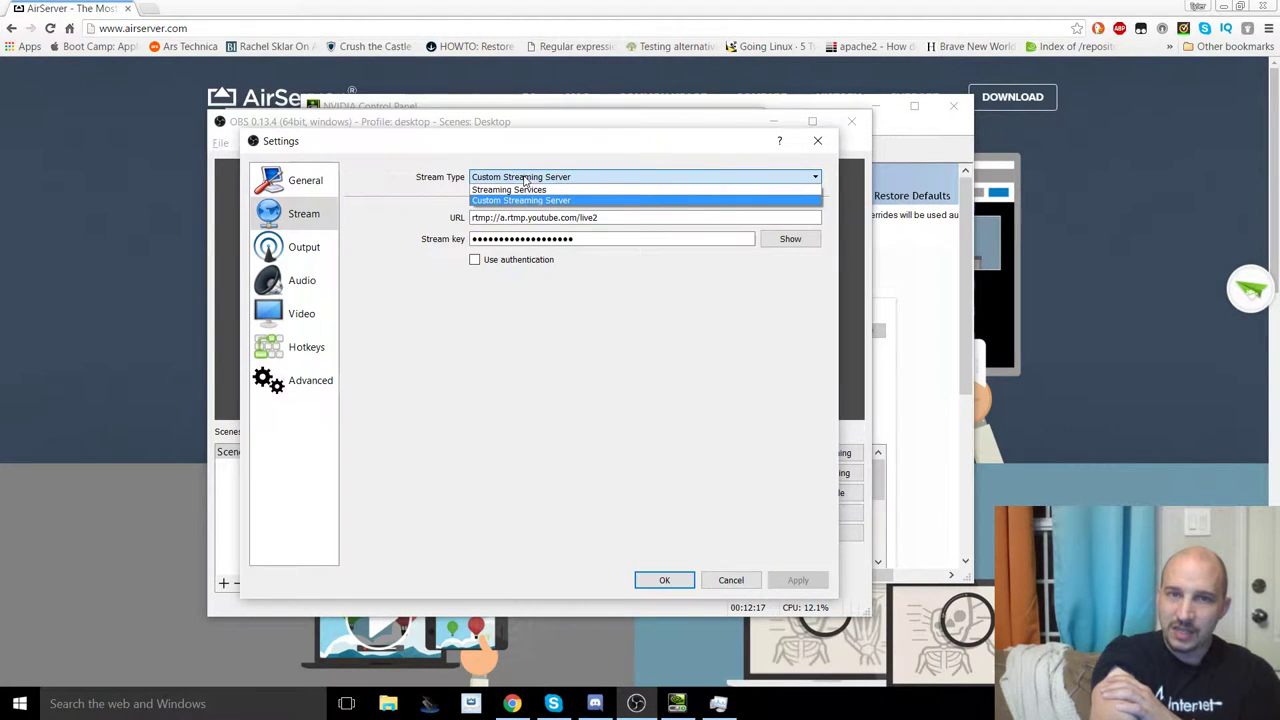
{"action": "left_click", "coordinate": [590, 432]}
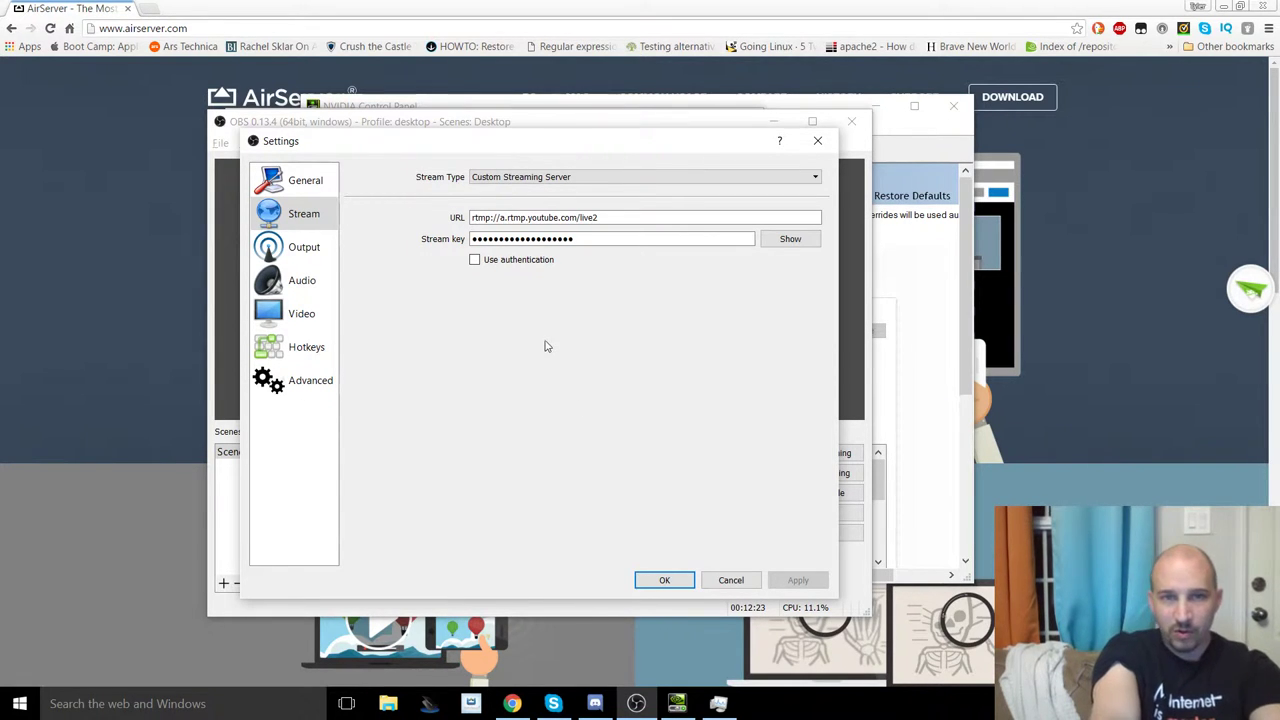
{"action": "left_click", "coordinate": [314, 384]}
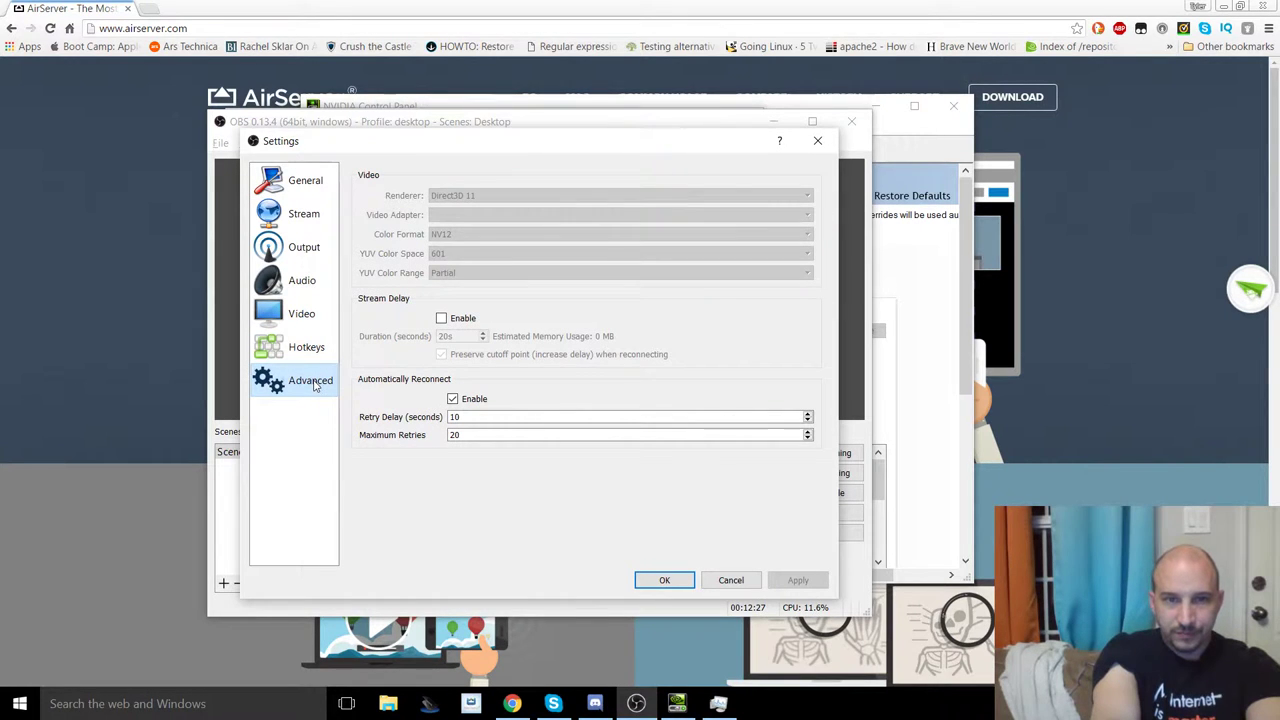
{"action": "left_click", "coordinate": [740, 581]}
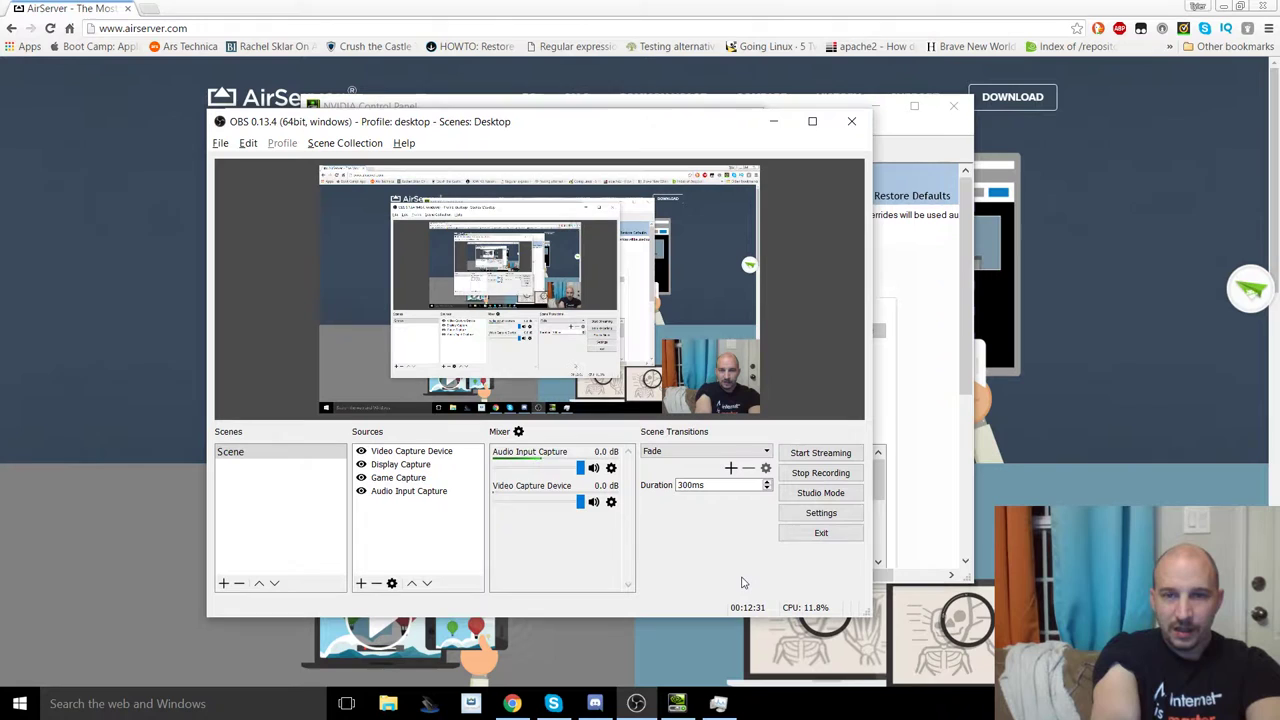
- Drag the OBS window lower and left so Task Manager shows behind it
{"action": "left_click_drag", "start_coordinate": [539, 125], "coordinate": [397, 167]}
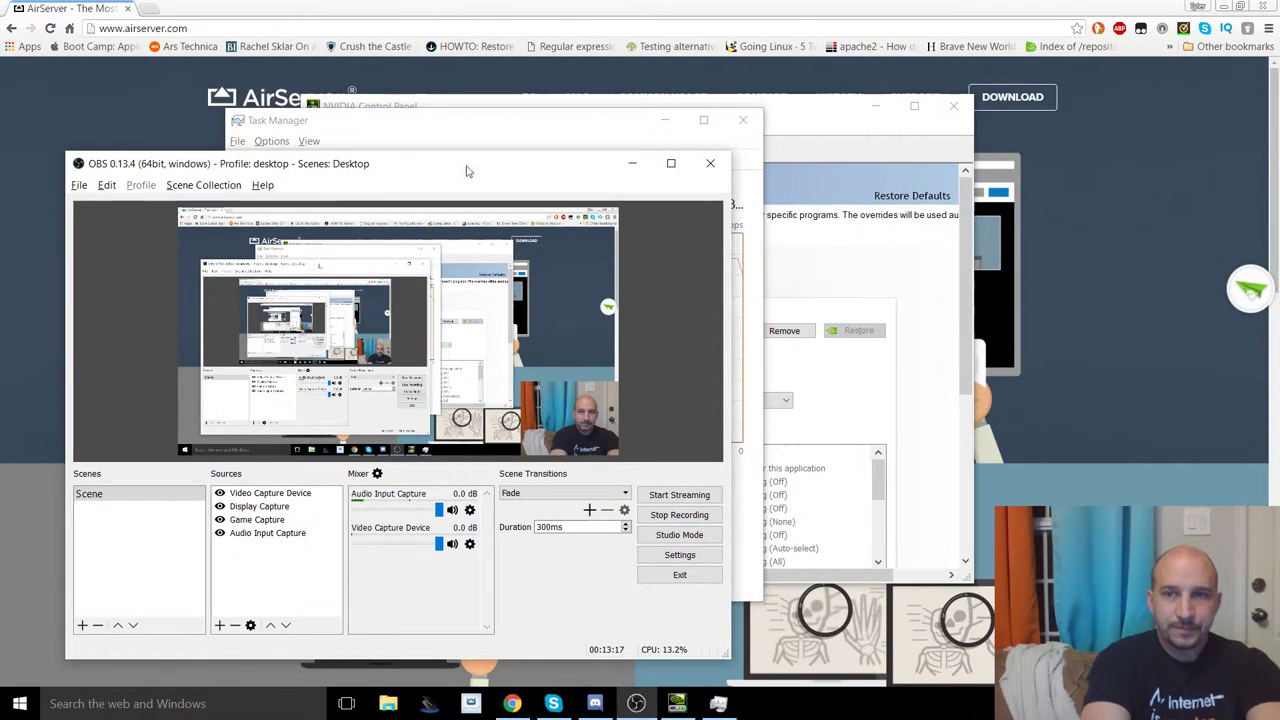
- Minimize Chrome and the NVIDIA Control Panel, then resize OBS and move it higher
{"action": "left_click", "coordinate": [1222, 7]}
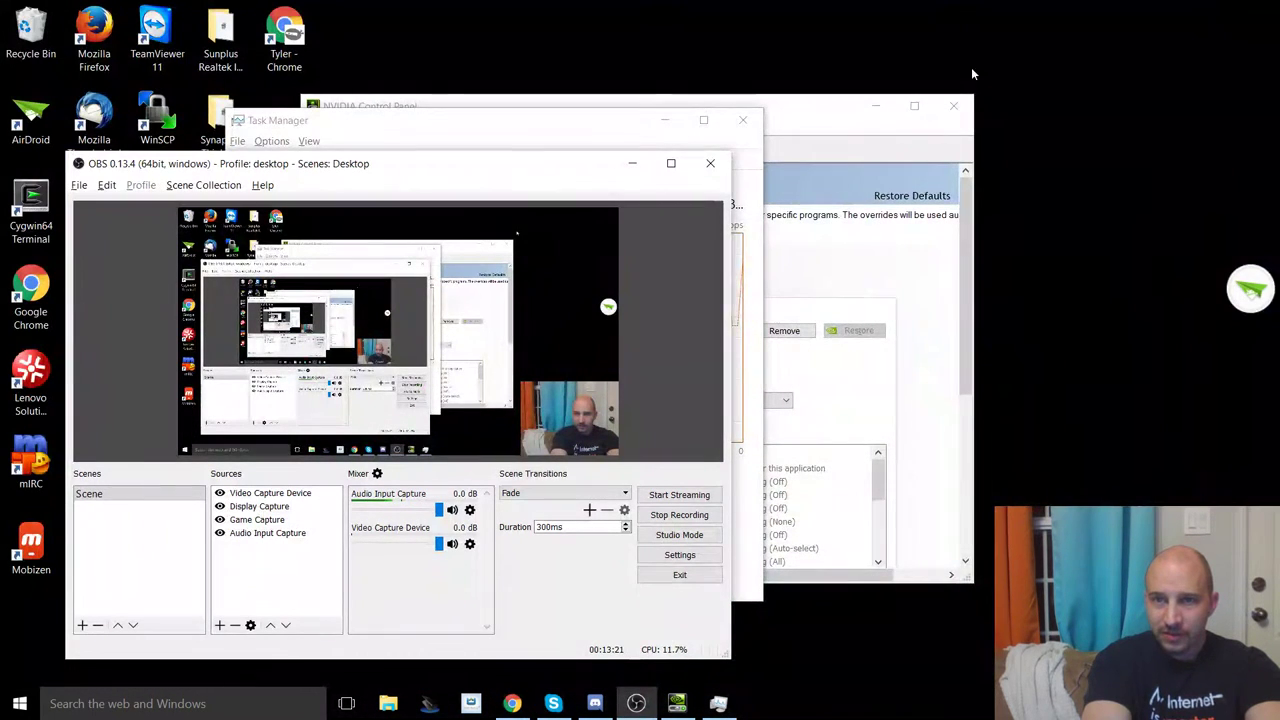
{"action": "left_click", "coordinate": [873, 106]}
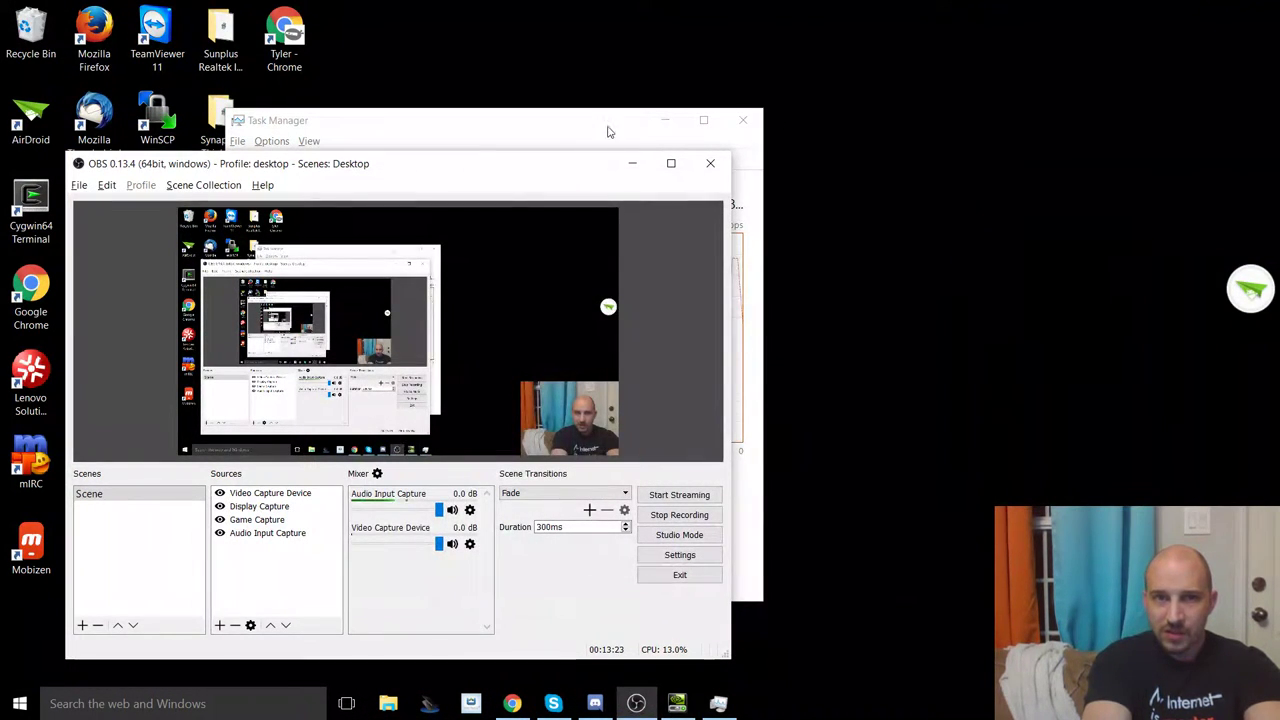
{"action": "double_click", "coordinate": [396, 170]}
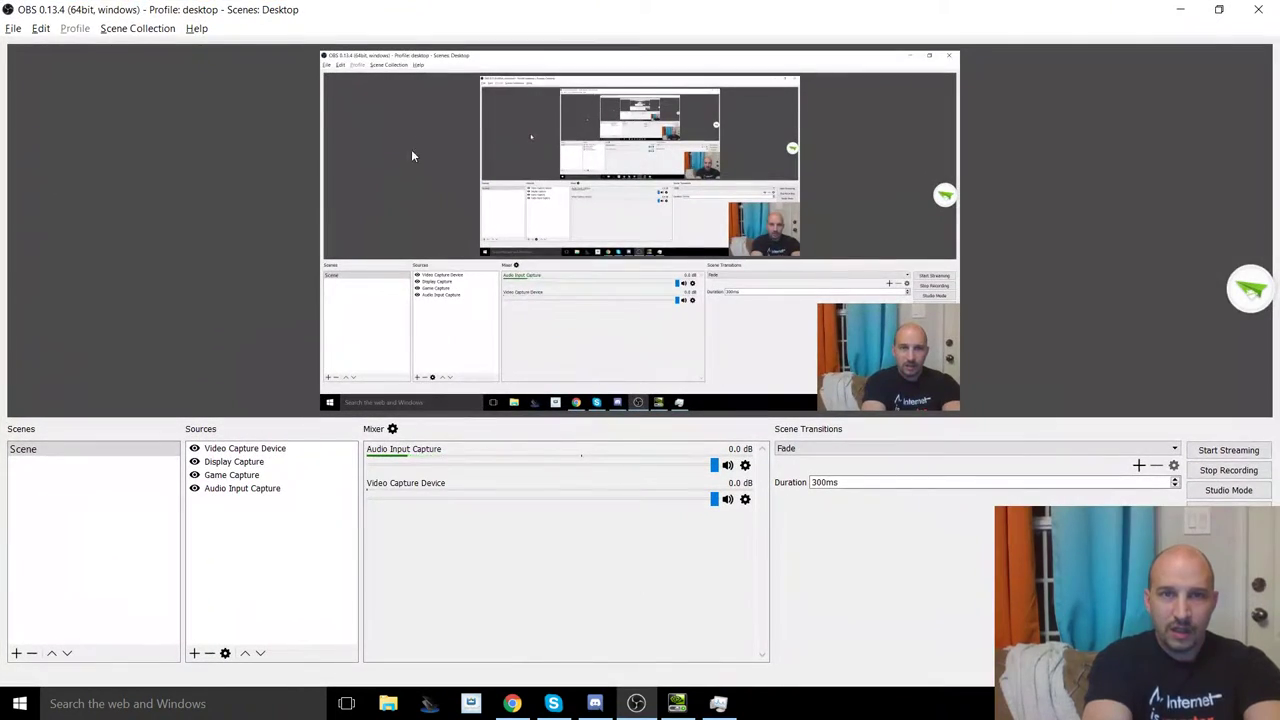
{"action": "double_click", "coordinate": [546, 17]}
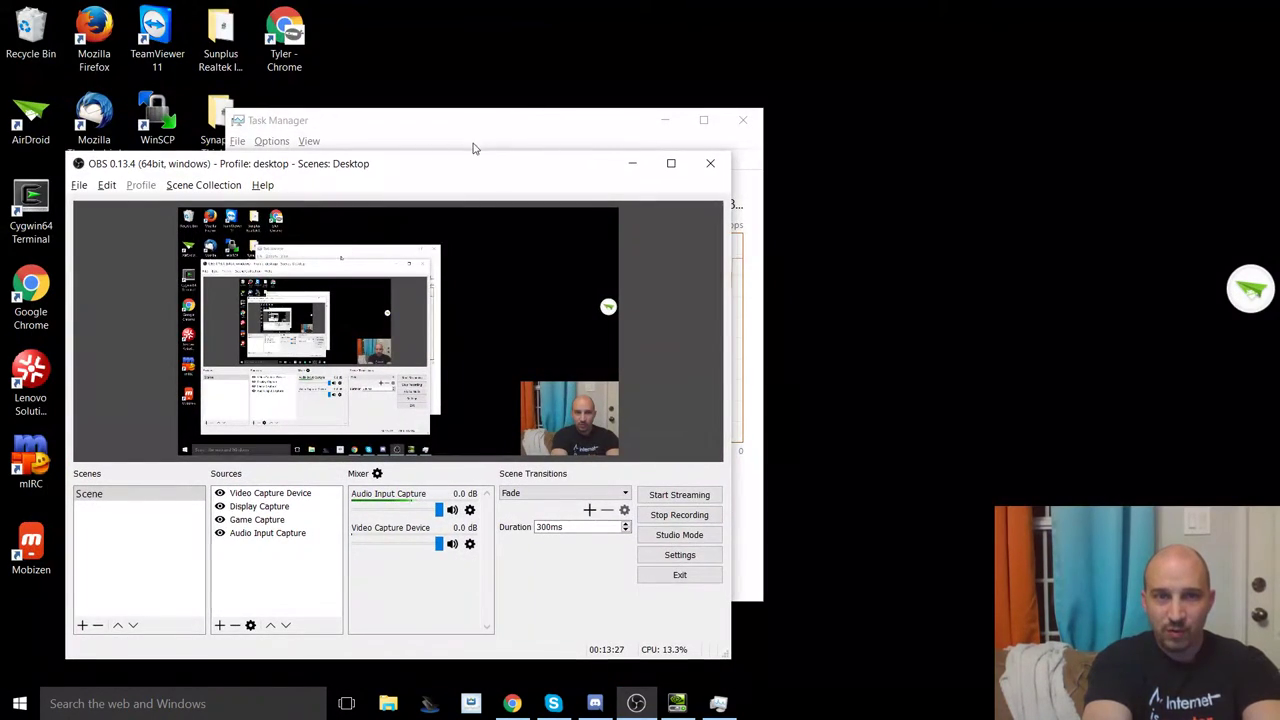
{"action": "left_click_drag", "start_coordinate": [469, 171], "coordinate": [494, 63]}
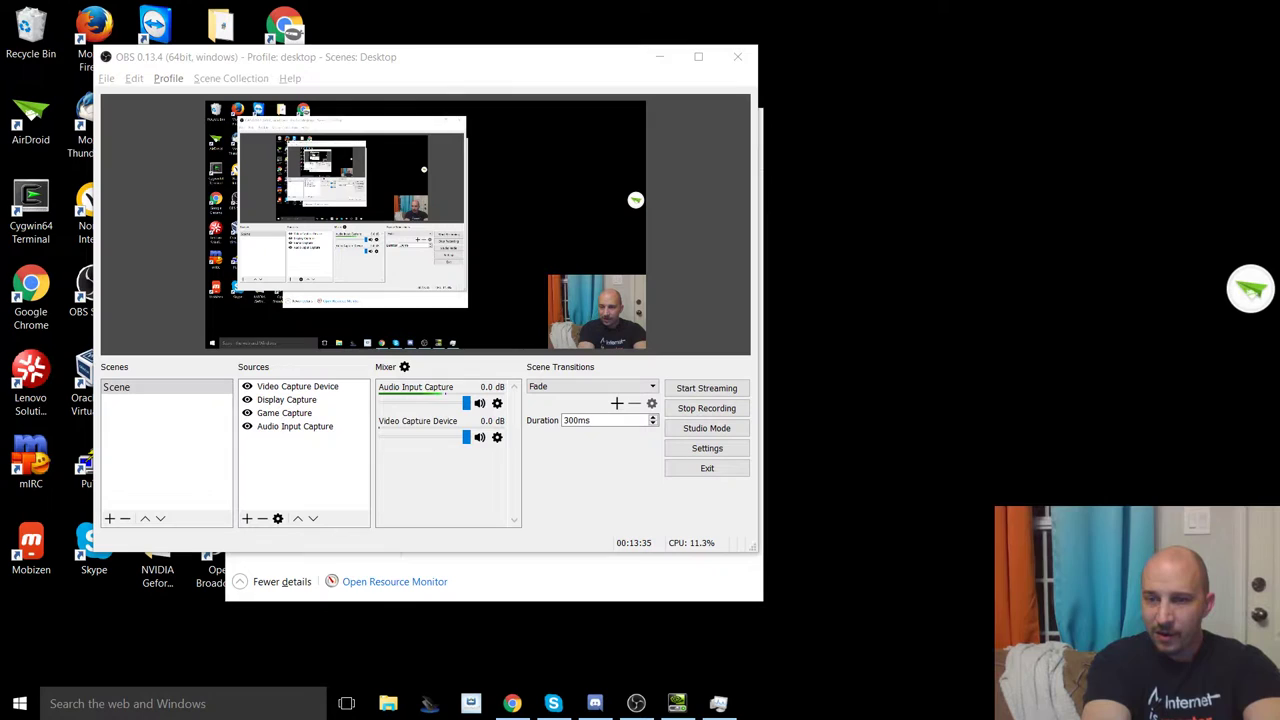
- Open the background tray app's window, glance at Task Manager's 88 Kbps Ethernet send, then minimize it
{"action": "right_click", "coordinate": [1130, 645]}
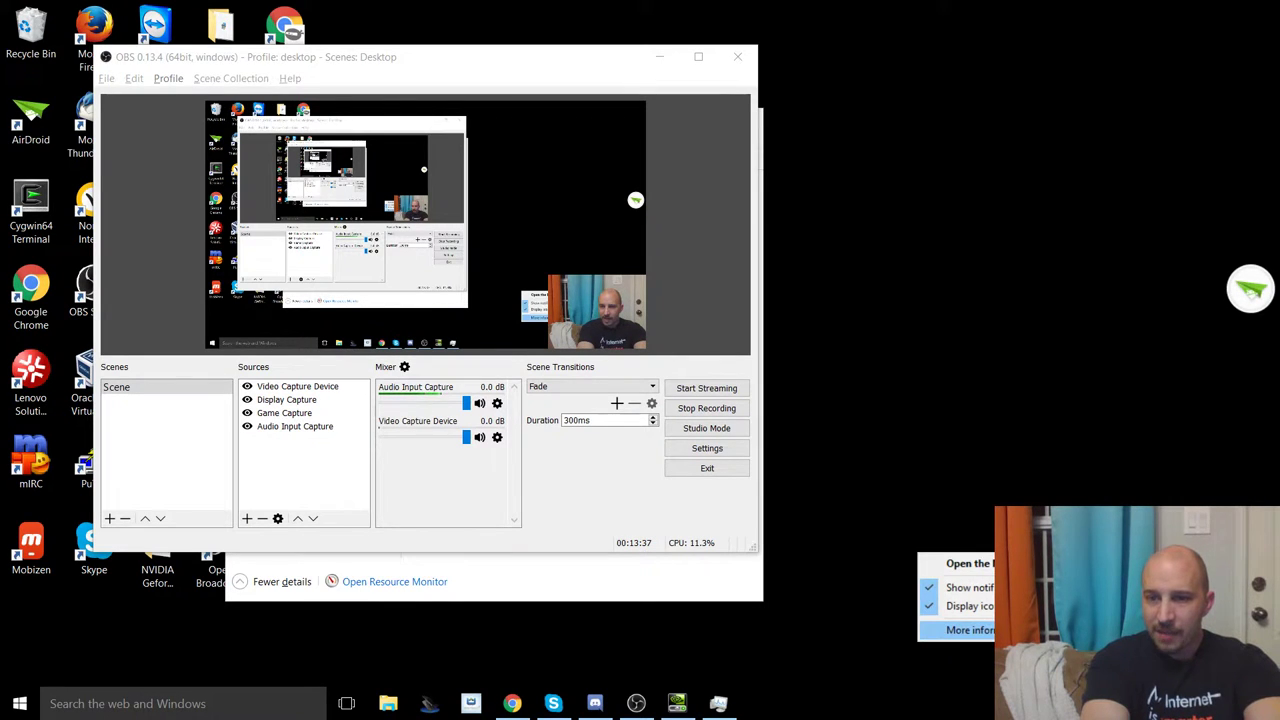
{"action": "left_click", "coordinate": [968, 563]}
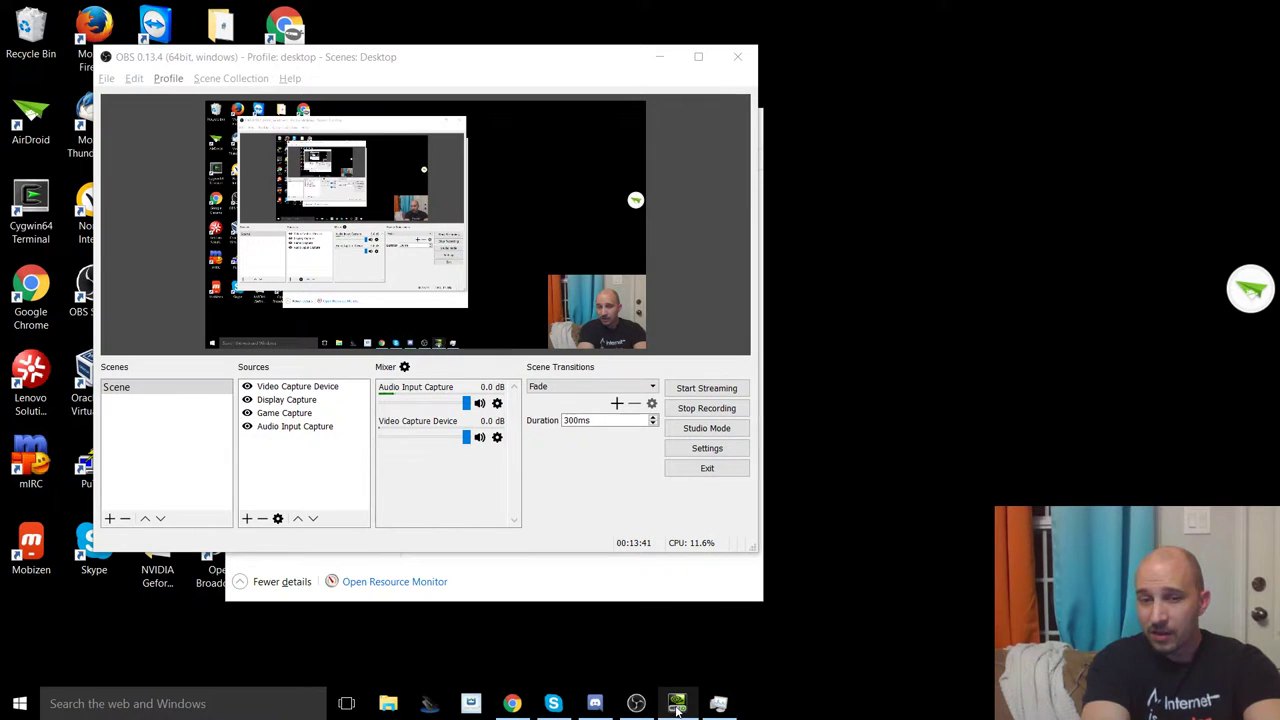
{"action": "mouse_move", "coordinate": [677, 707]}
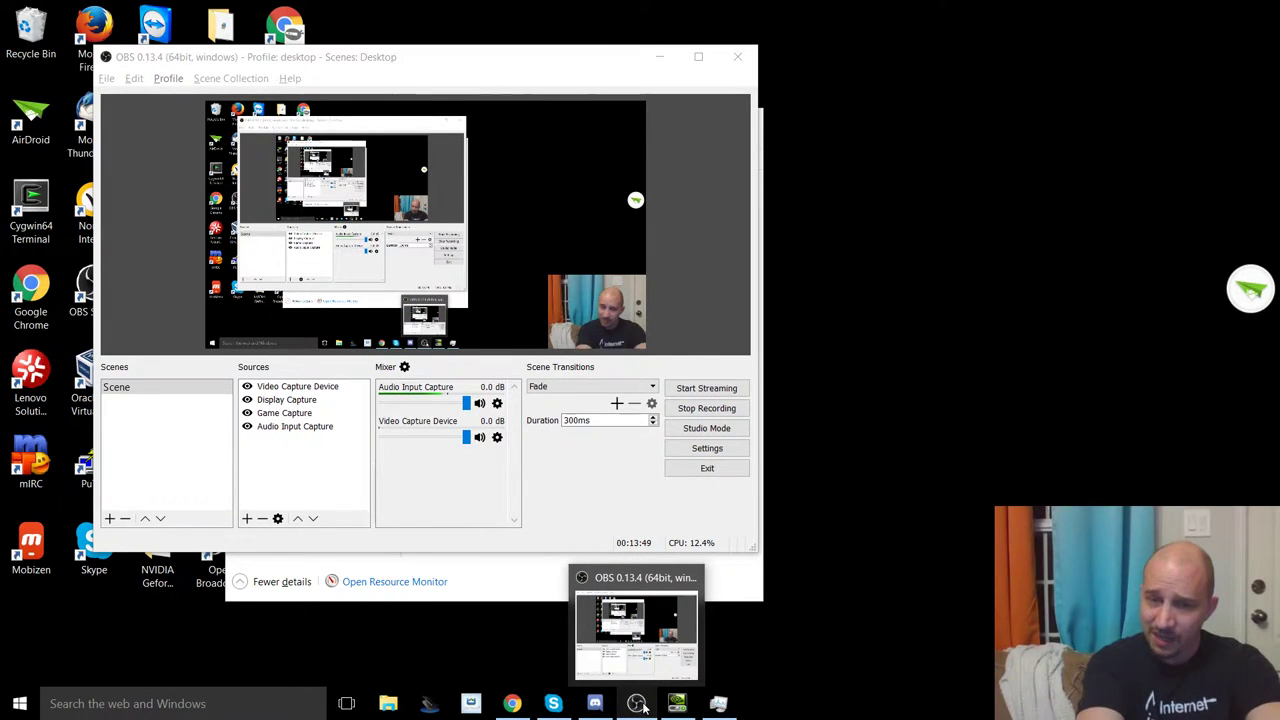
{"action": "mouse_move", "coordinate": [718, 706]}
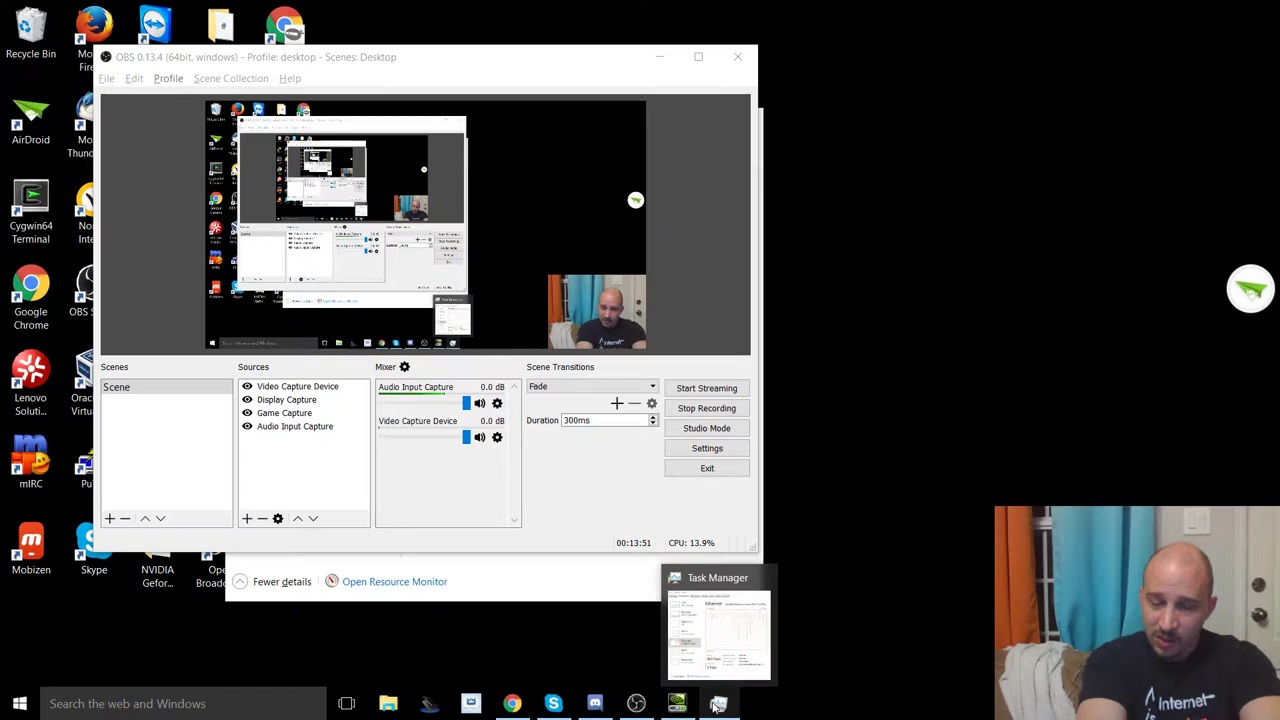
{"action": "left_click", "coordinate": [718, 706]}
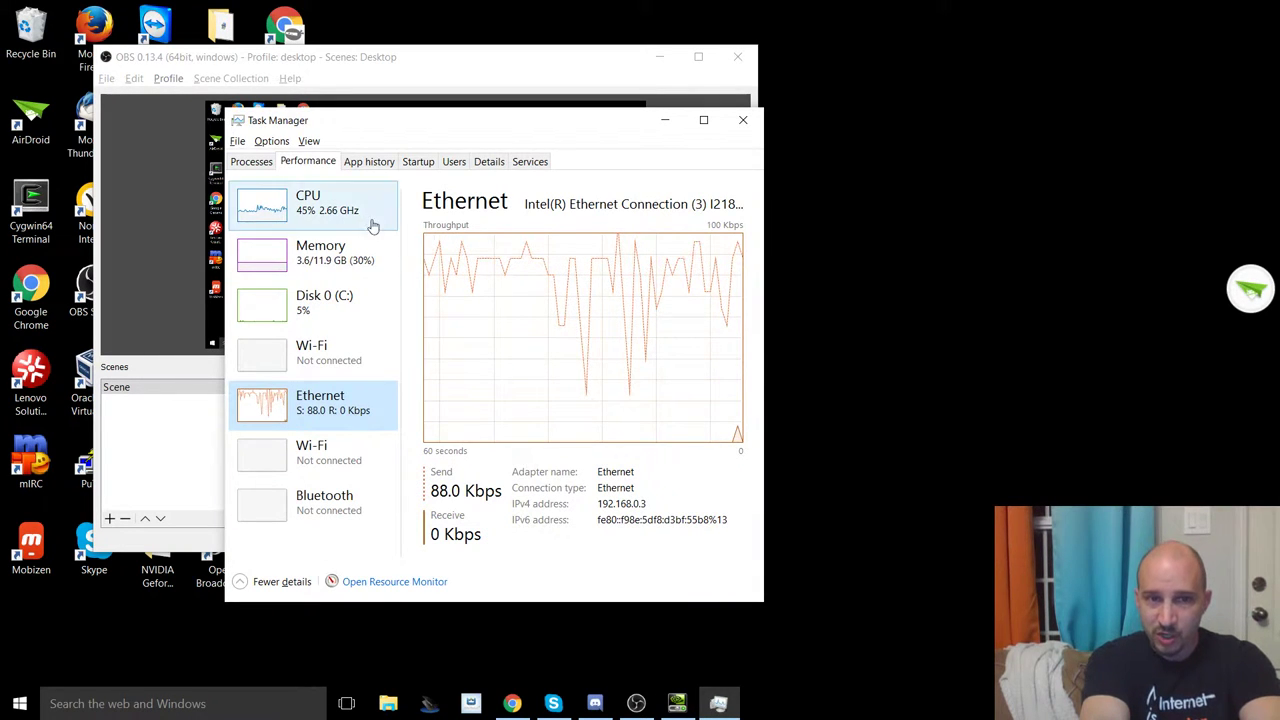
{"action": "left_click", "coordinate": [651, 121]}
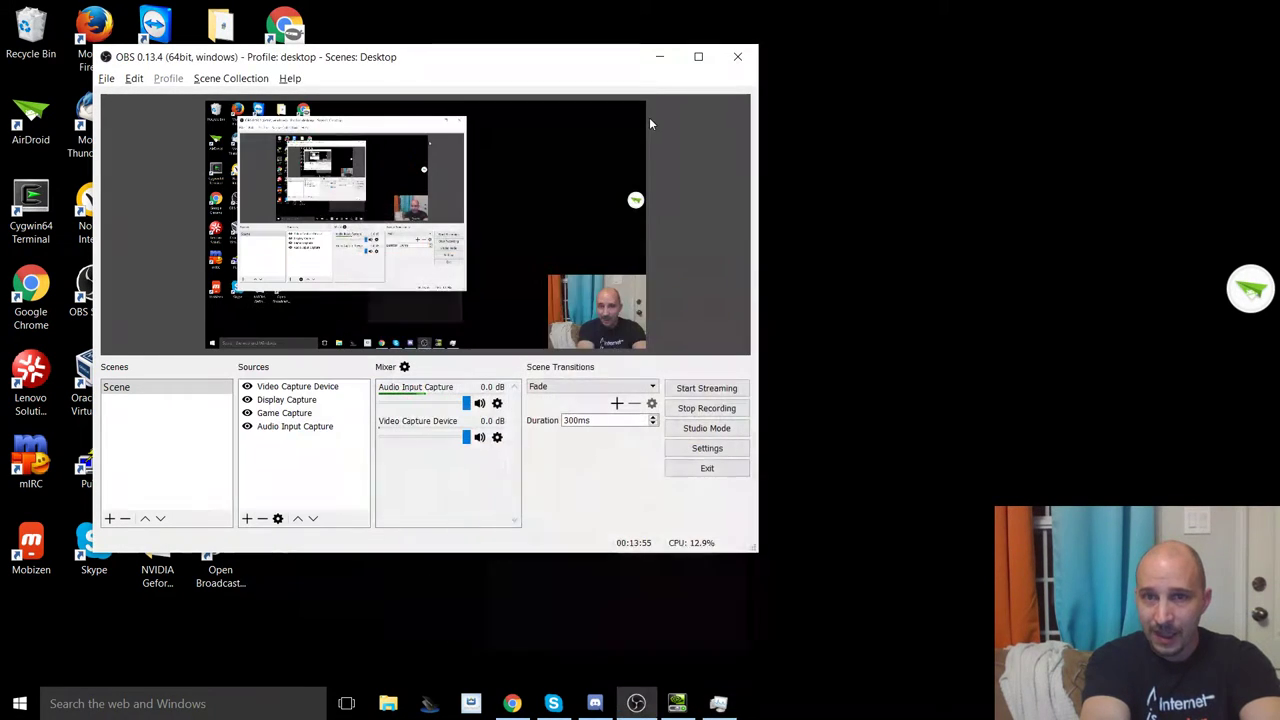
- Show NVIDIA Program Settings for OBS Studio (Integrated graphics), minimize OBS, and place the panel upper left
{"action": "left_click", "coordinate": [676, 703]}
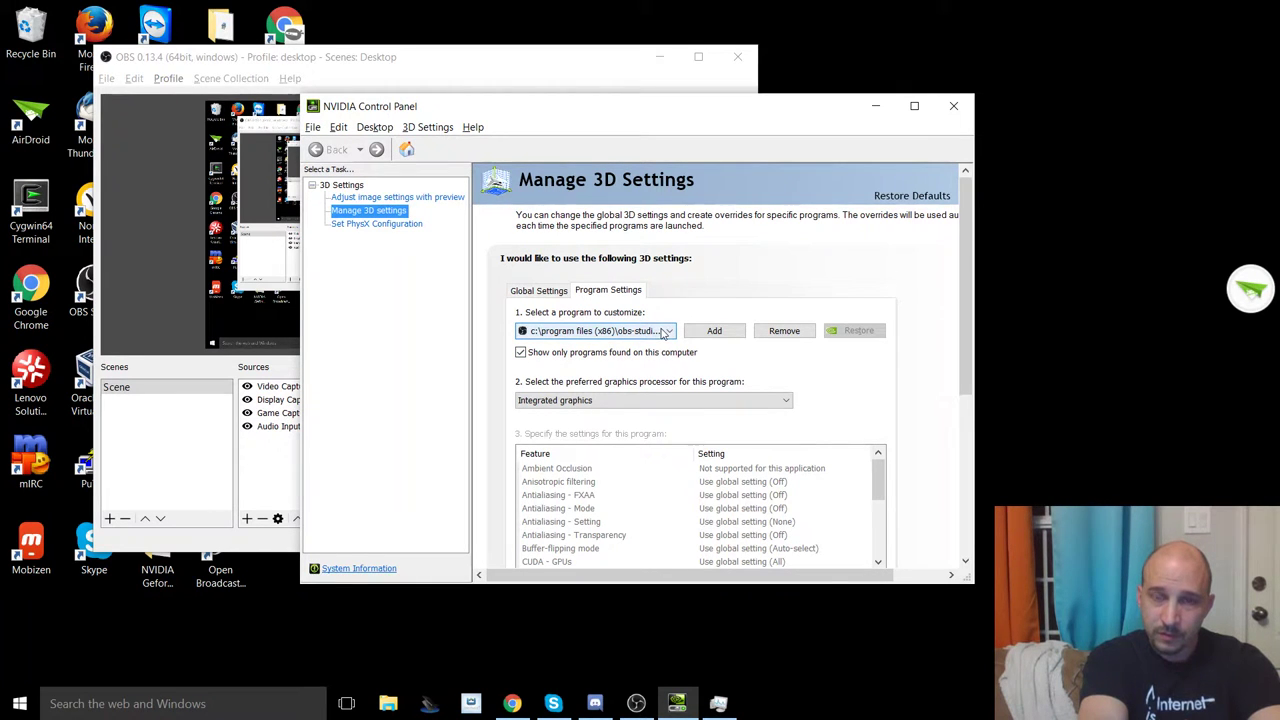
{"action": "left_click_drag", "start_coordinate": [620, 110], "coordinate": [897, 45]}
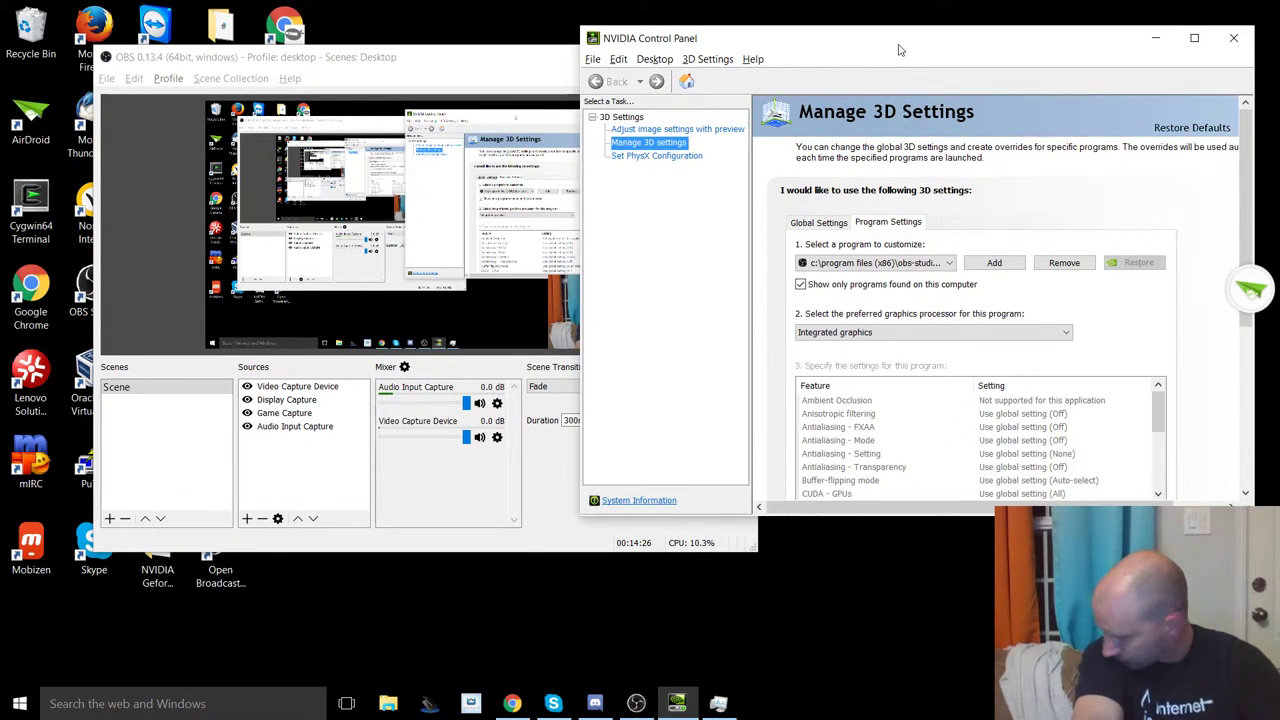
{"action": "left_click_drag", "start_coordinate": [796, 42], "coordinate": [775, 162]}
{"action": "left_click", "coordinate": [510, 64]}
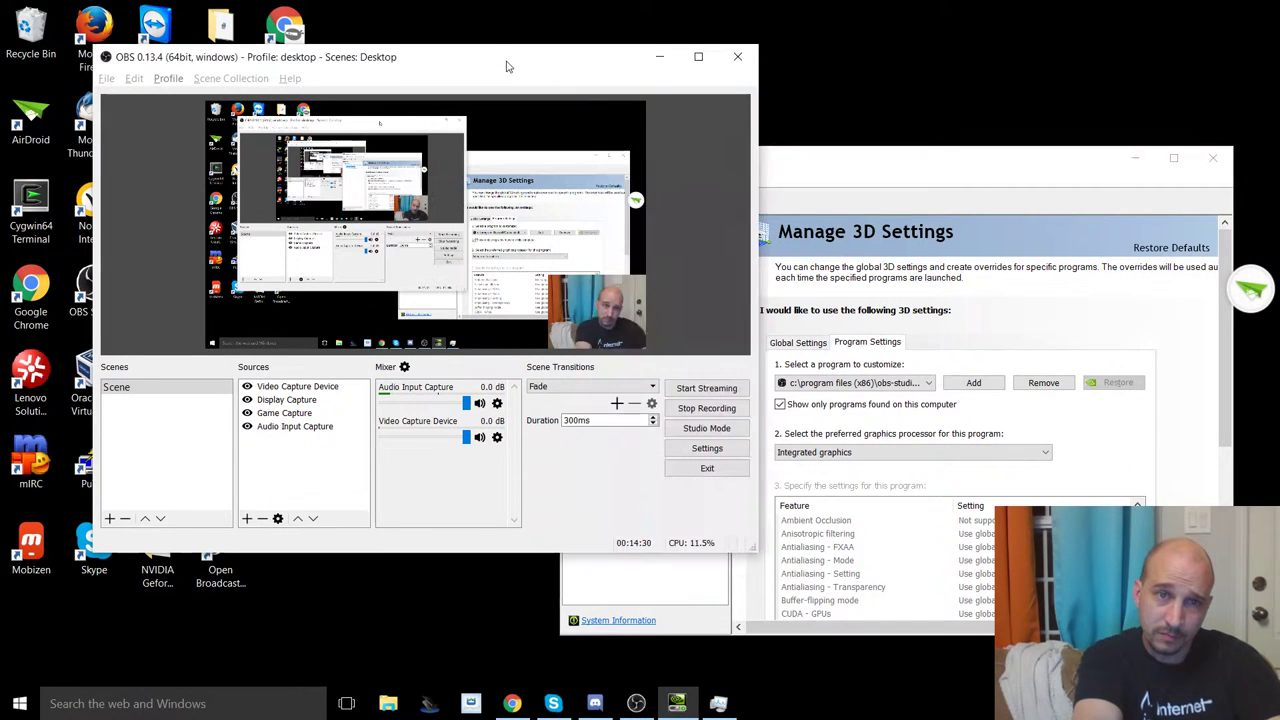
{"action": "left_click", "coordinate": [659, 58]}
{"action": "left_click_drag", "start_coordinate": [814, 167], "coordinate": [523, 67]}
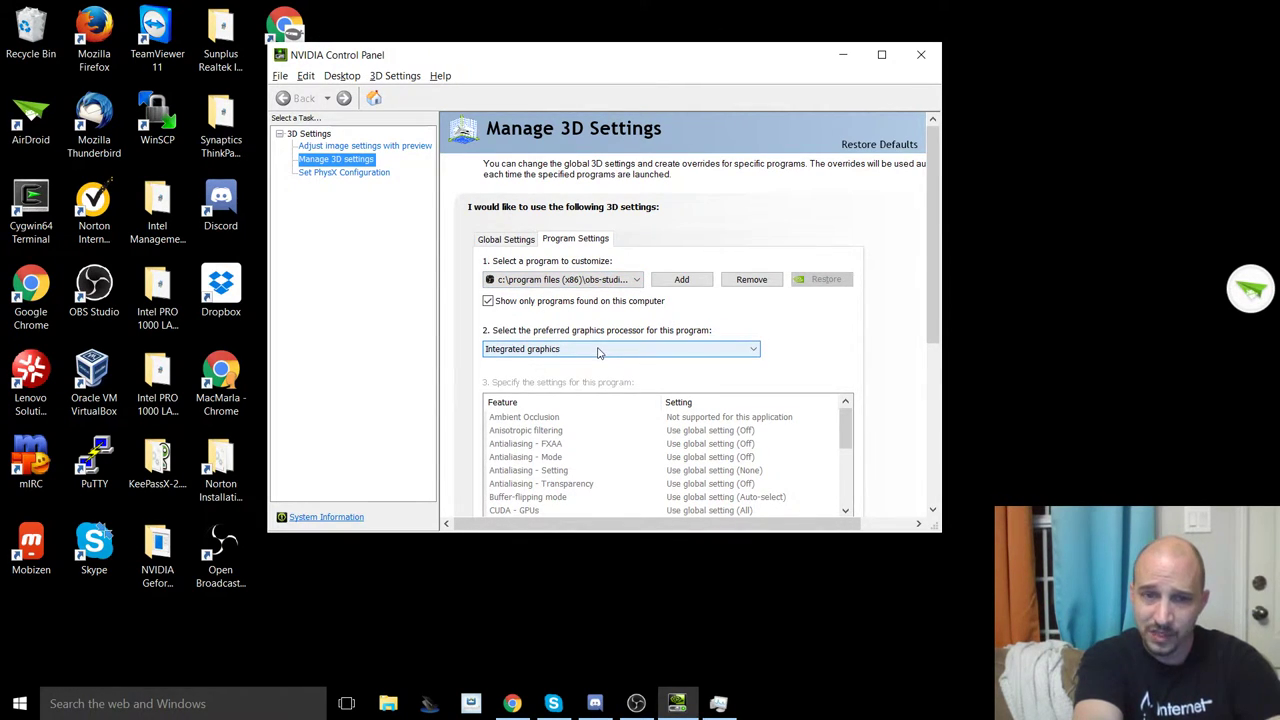
- Select AirServer in Program Settings, confirming it uses the High-performance NVIDIA processor
{"action": "left_click", "coordinate": [591, 281]}
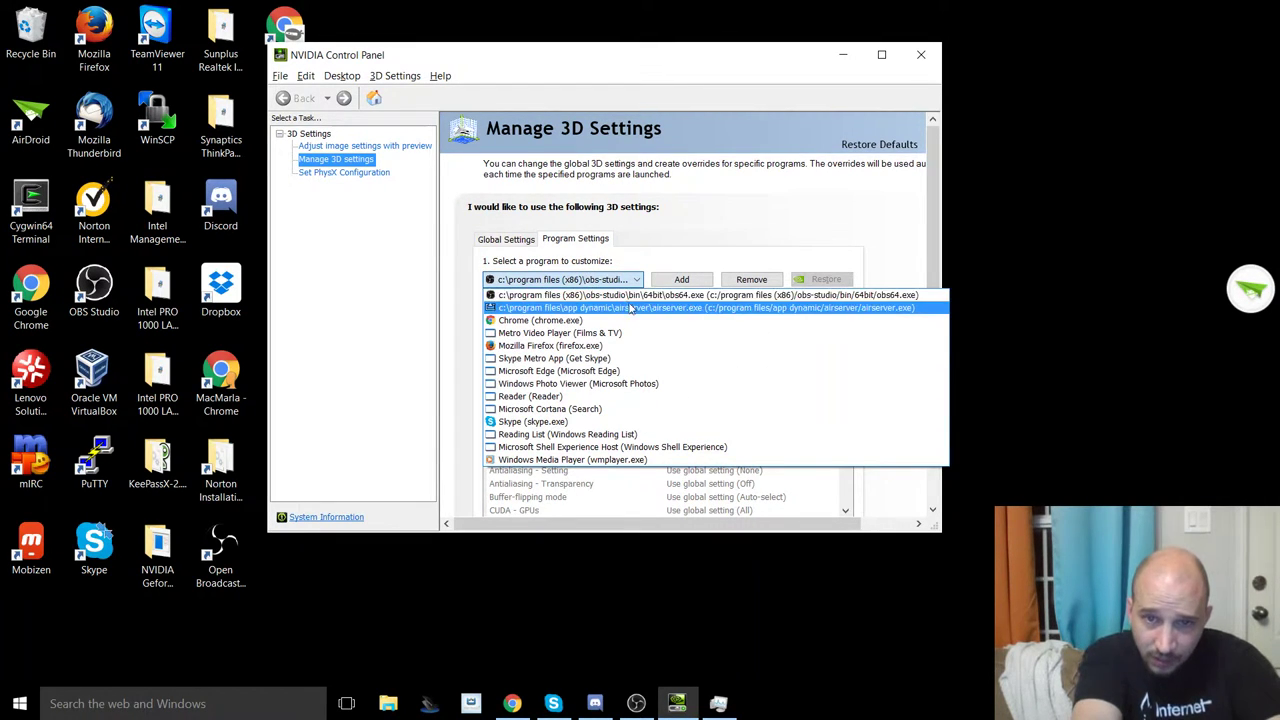
{"action": "left_click", "coordinate": [630, 308]}
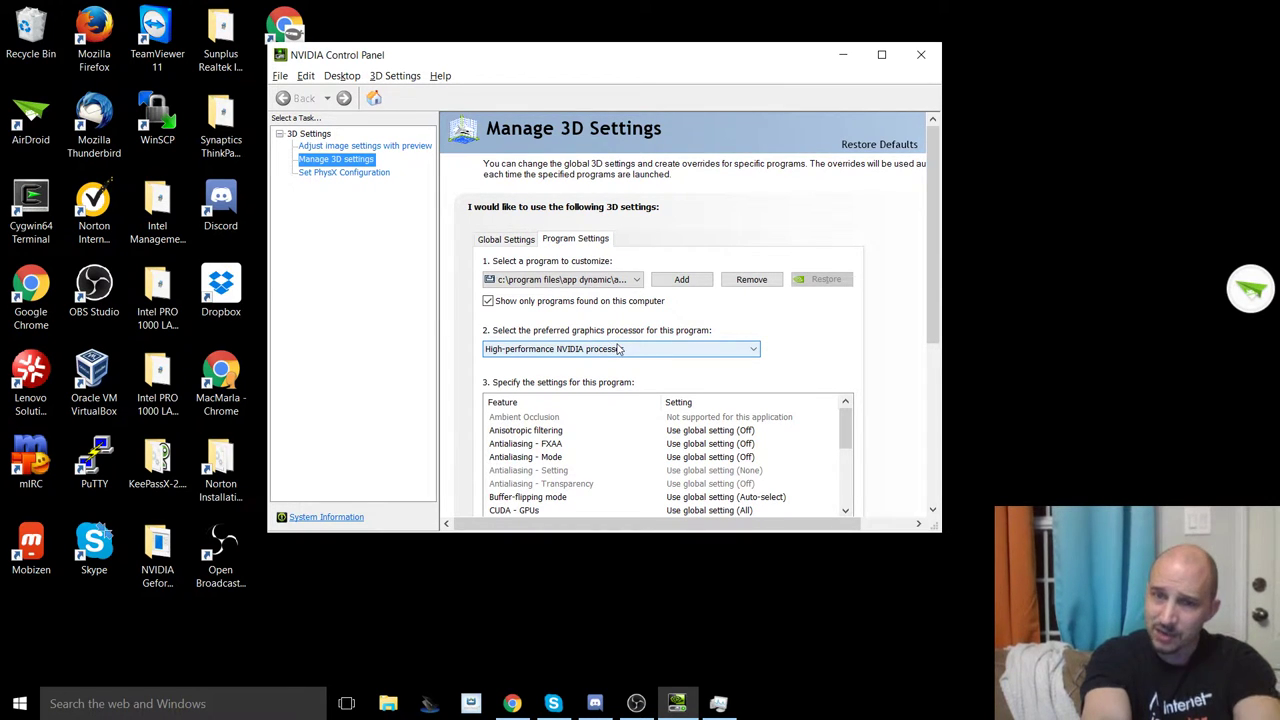
{"action": "left_click_drag", "start_coordinate": [532, 66], "coordinate": [667, 85]}
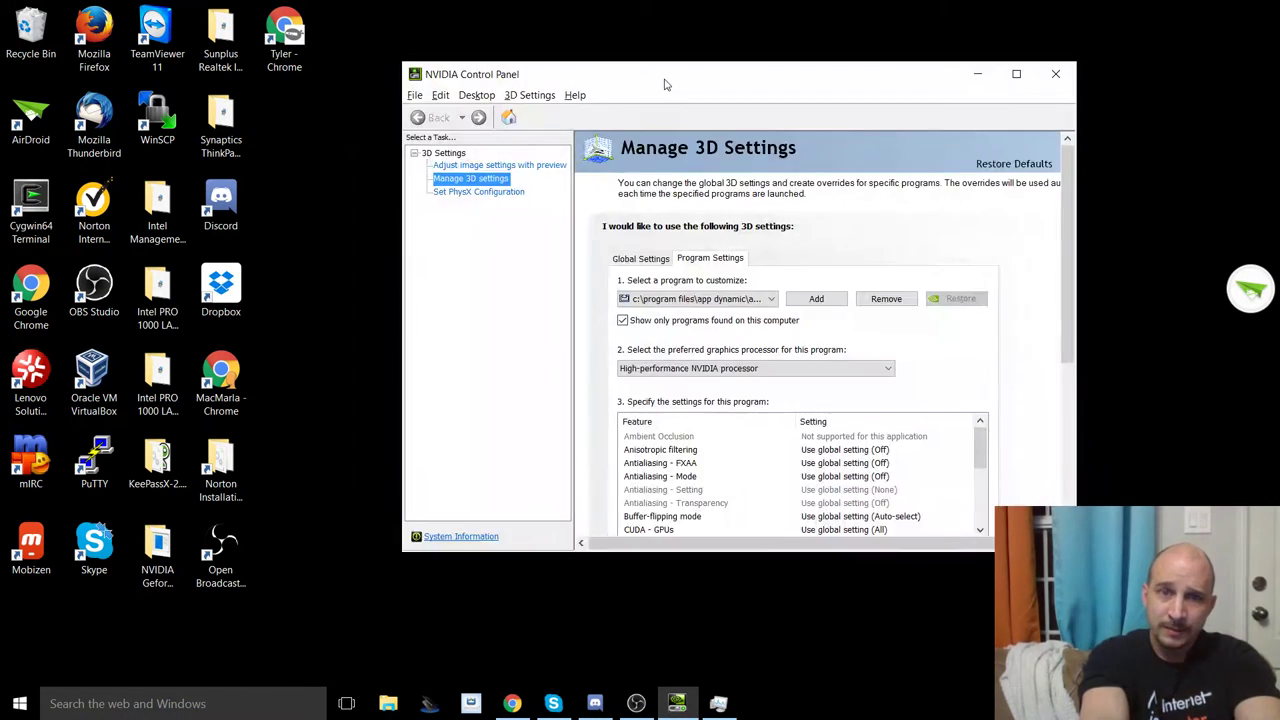
- Close the NVIDIA Control Panel and bring up Discord, making its window taller and wider
{"action": "left_click", "coordinate": [1057, 76]}
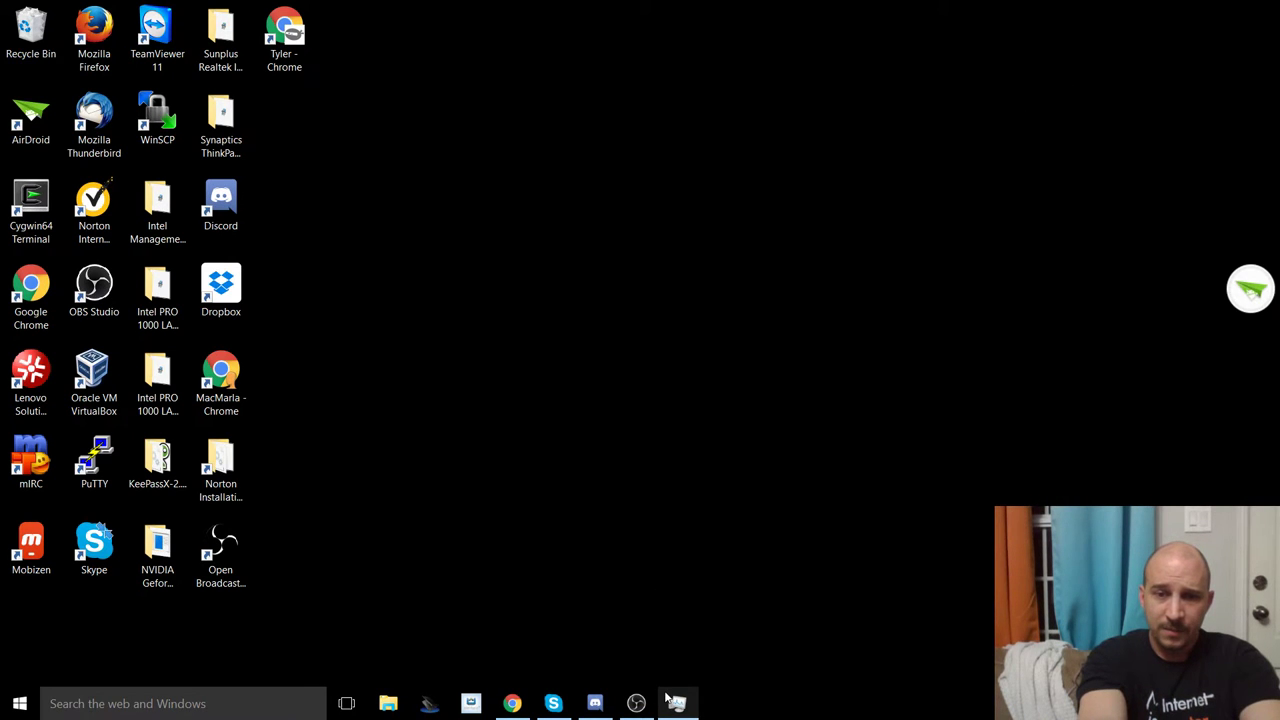
{"action": "mouse_move", "coordinate": [669, 701]}
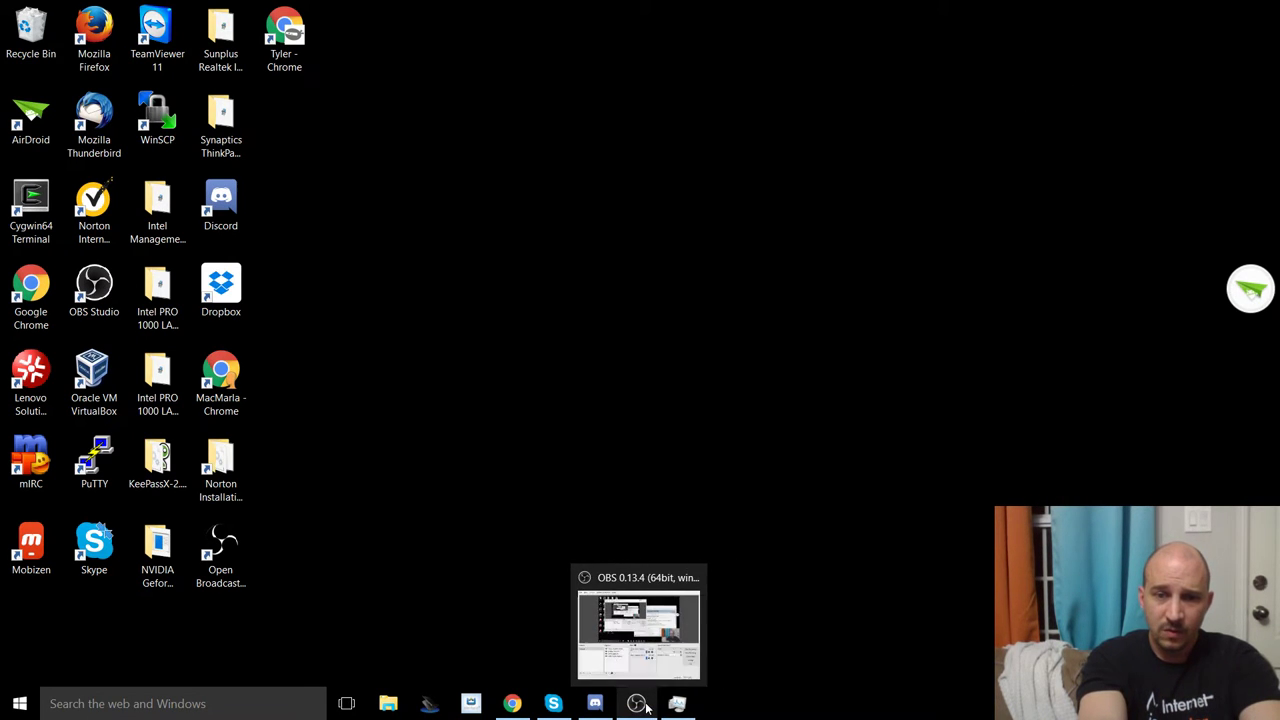
{"action": "mouse_move", "coordinate": [608, 705]}
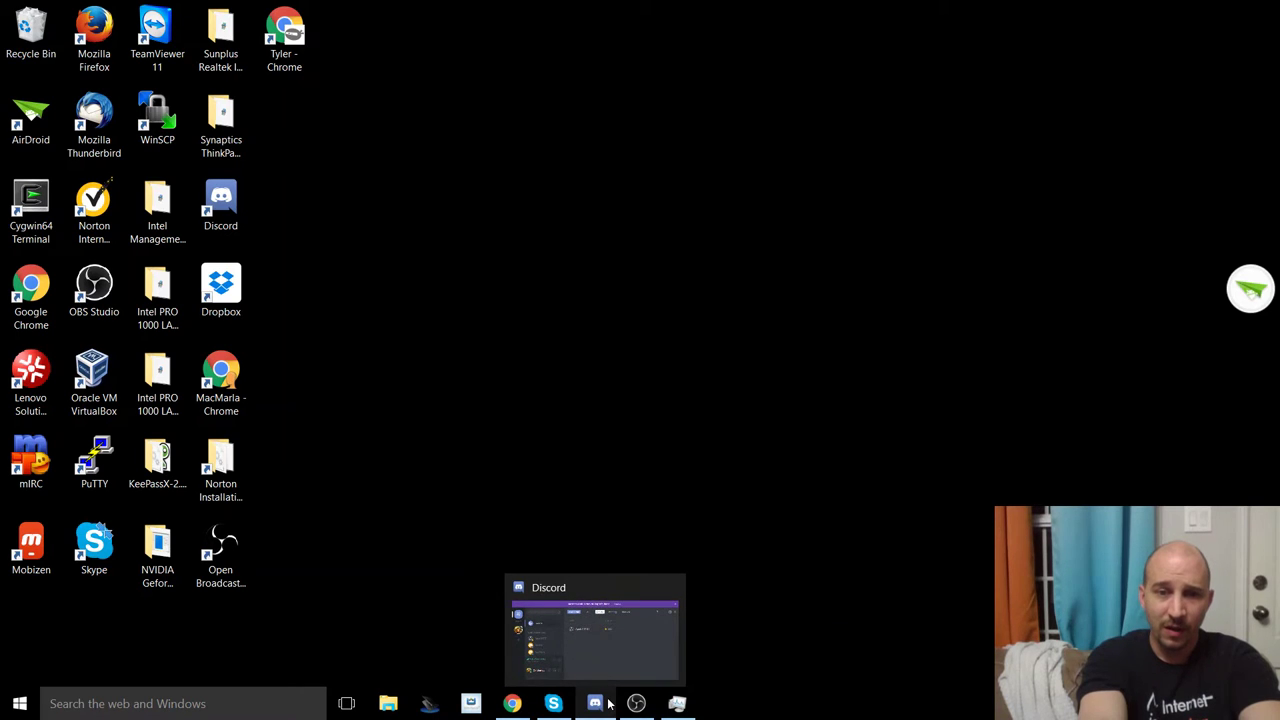
{"action": "left_click", "coordinate": [598, 704]}
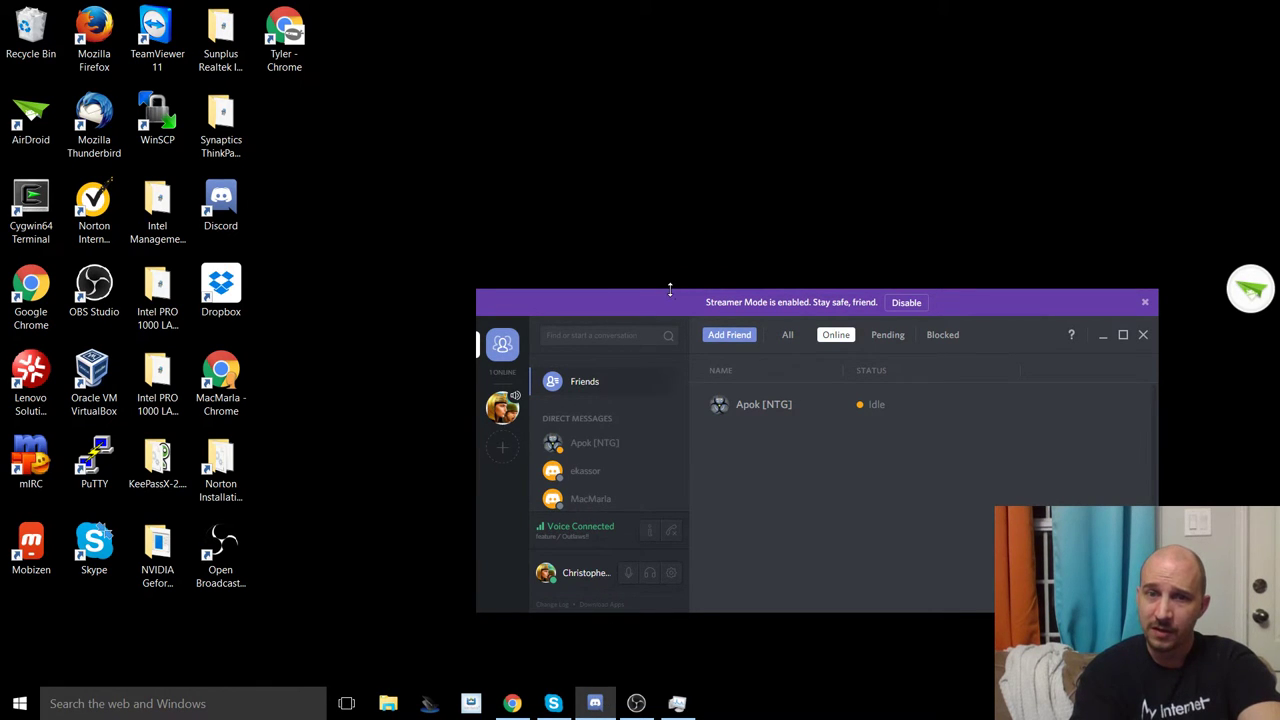
{"action": "left_click_drag", "start_coordinate": [670, 290], "coordinate": [686, 157]}
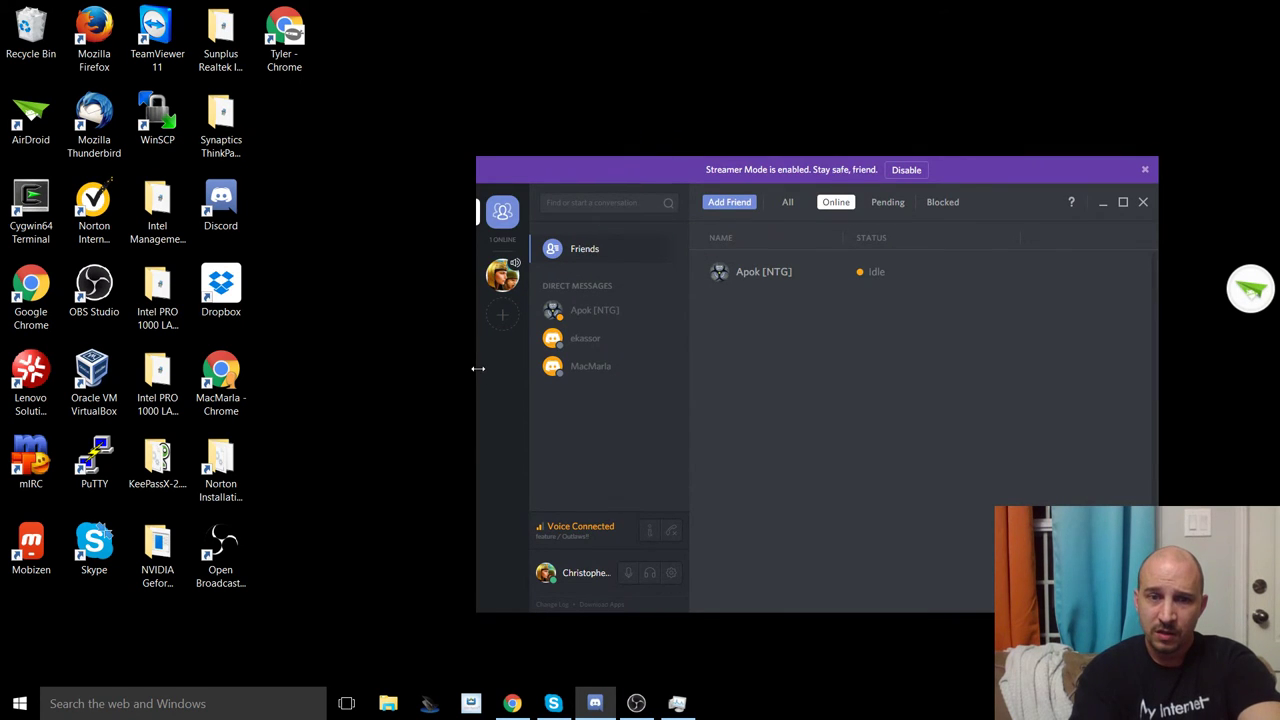
{"action": "left_click_drag", "start_coordinate": [478, 368], "coordinate": [303, 401]}
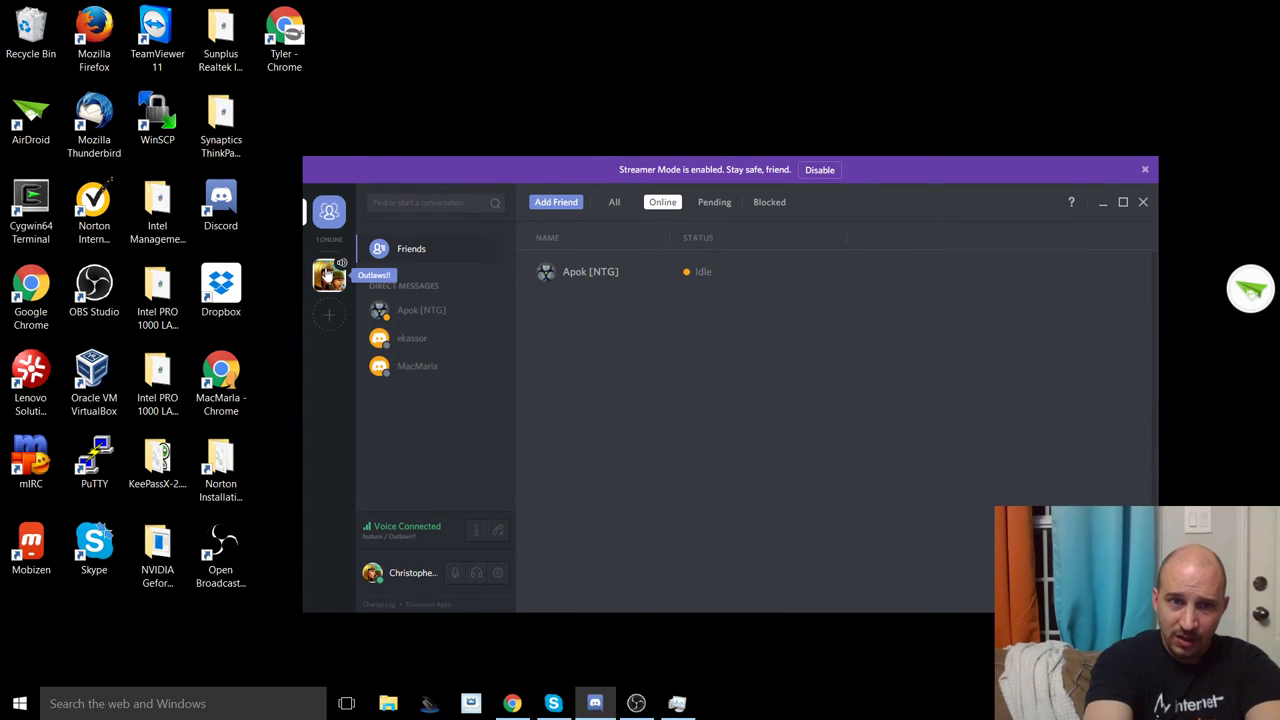
- Switch to the Outlaws!! #general channel, move Discord to the lower left, and open a member's profile card
{"action": "left_click", "coordinate": [327, 274]}
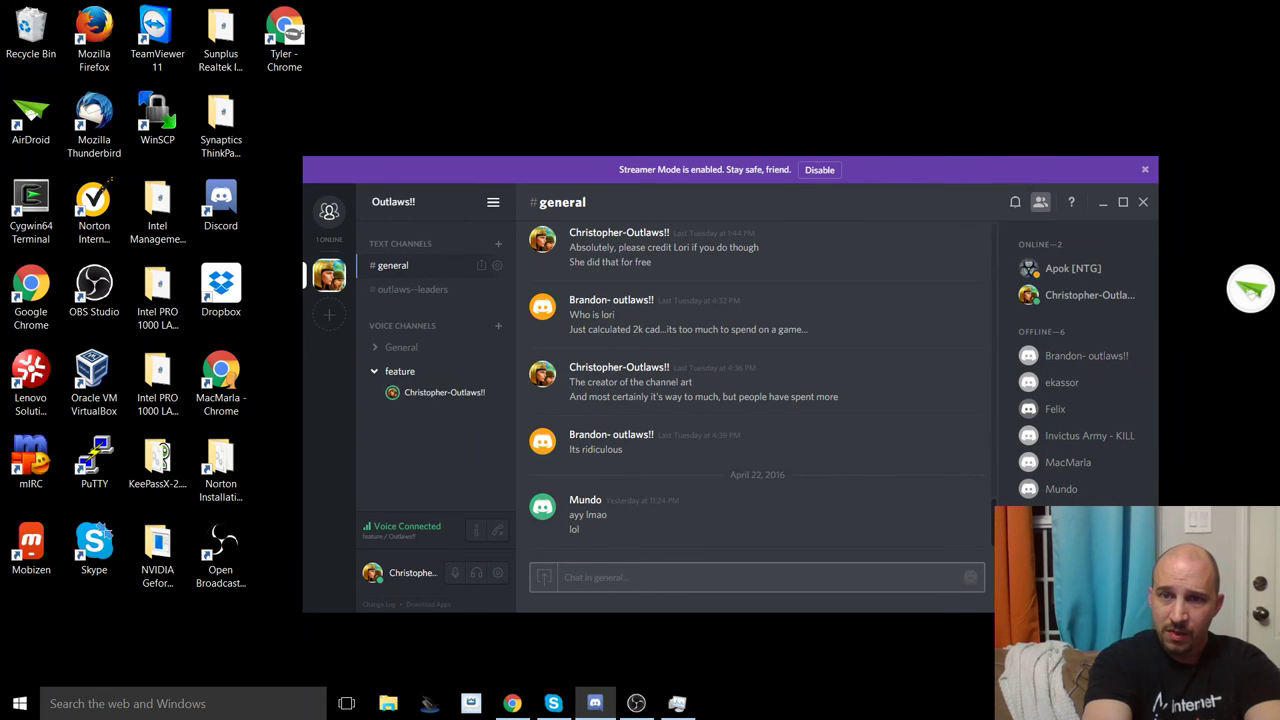
{"action": "left_click_drag", "start_coordinate": [1045, 180], "coordinate": [900, 385]}
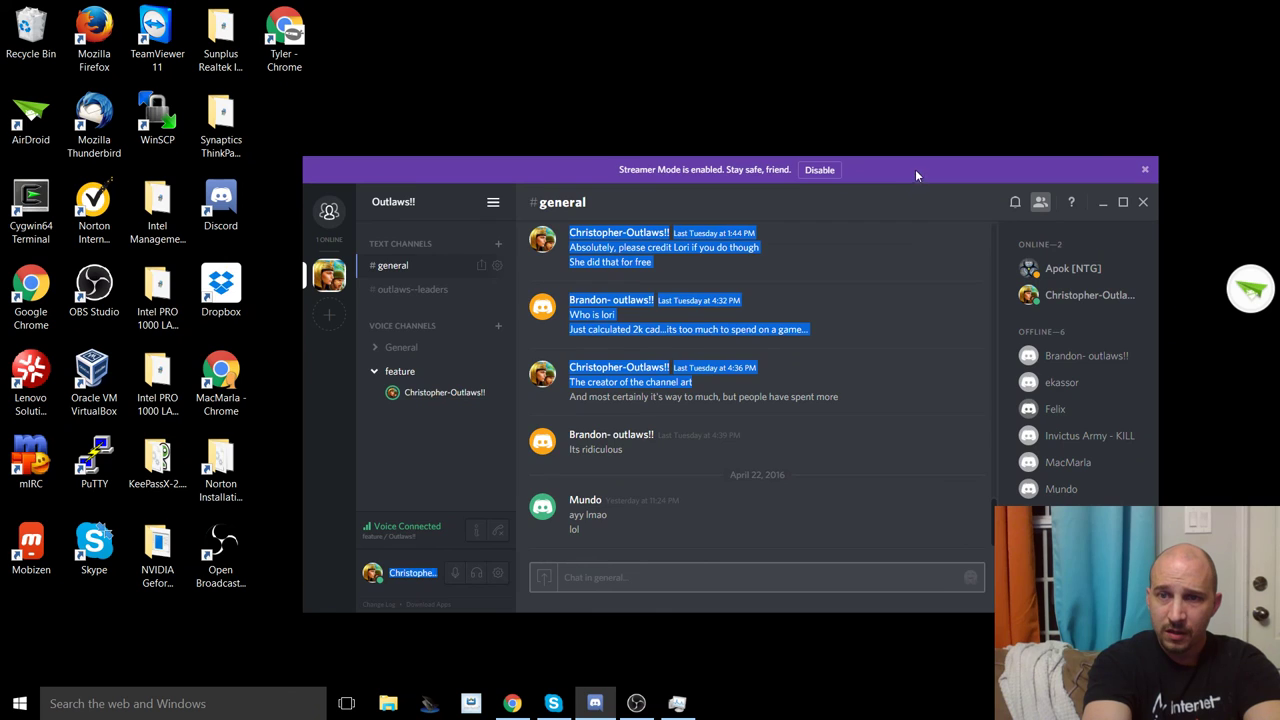
{"action": "left_click_drag", "start_coordinate": [915, 169], "coordinate": [630, 324]}
{"action": "left_click", "coordinate": [800, 425]}
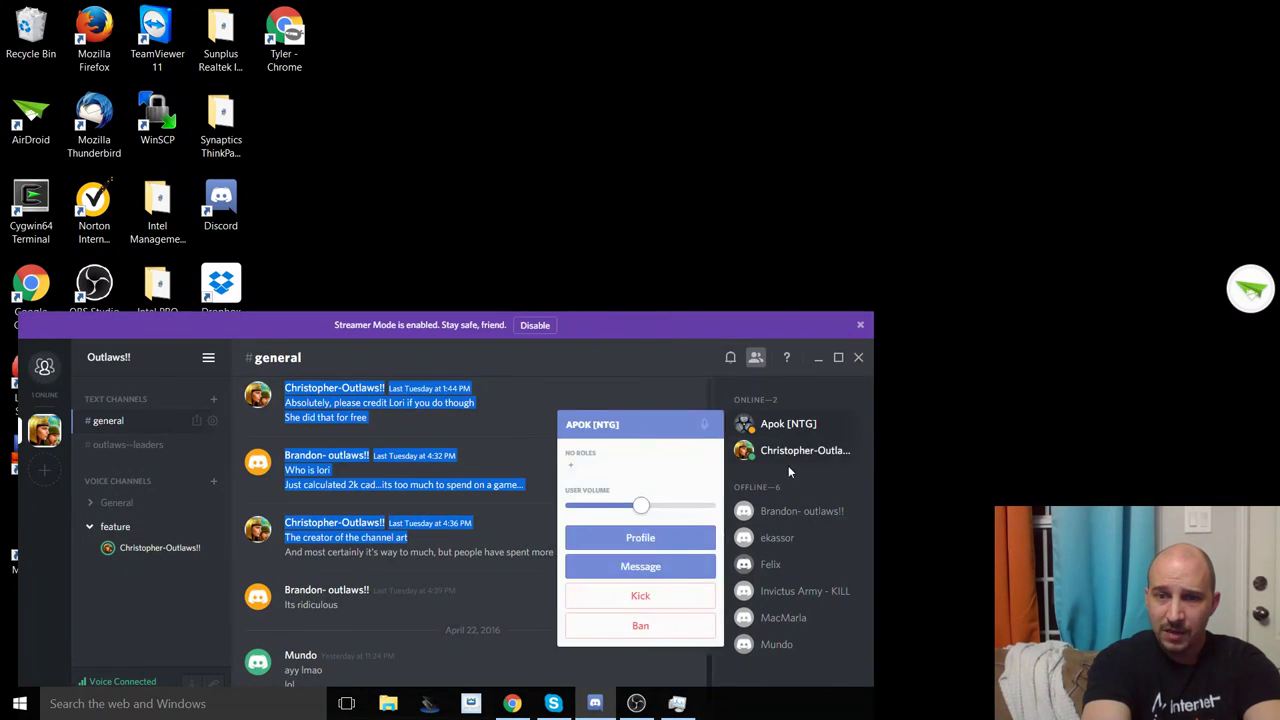